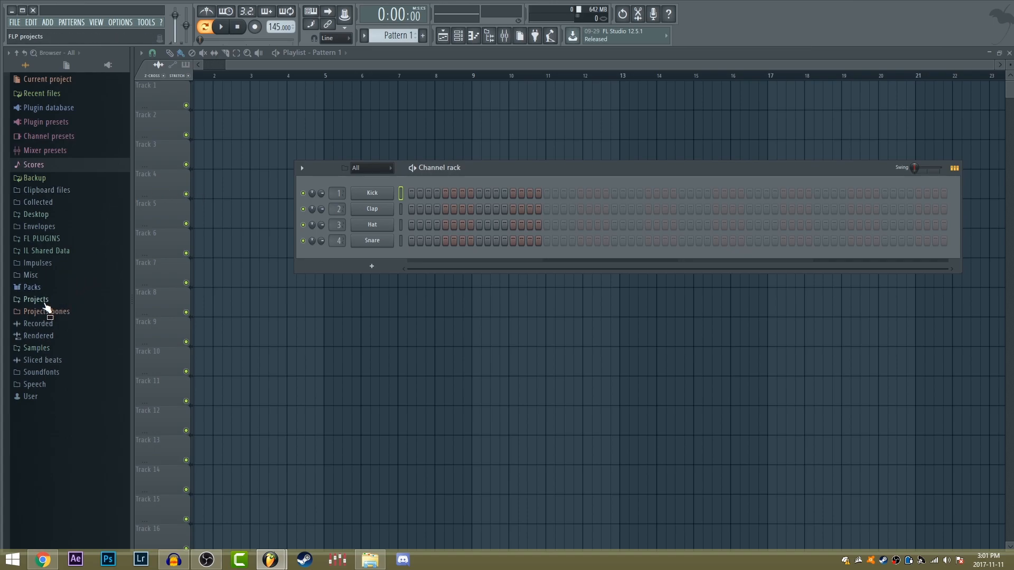
Expand the Samples folder in the browser and open the [TRAP] KC Supreme - Parallels kit
left_click(44, 301)
left_click(49, 300)
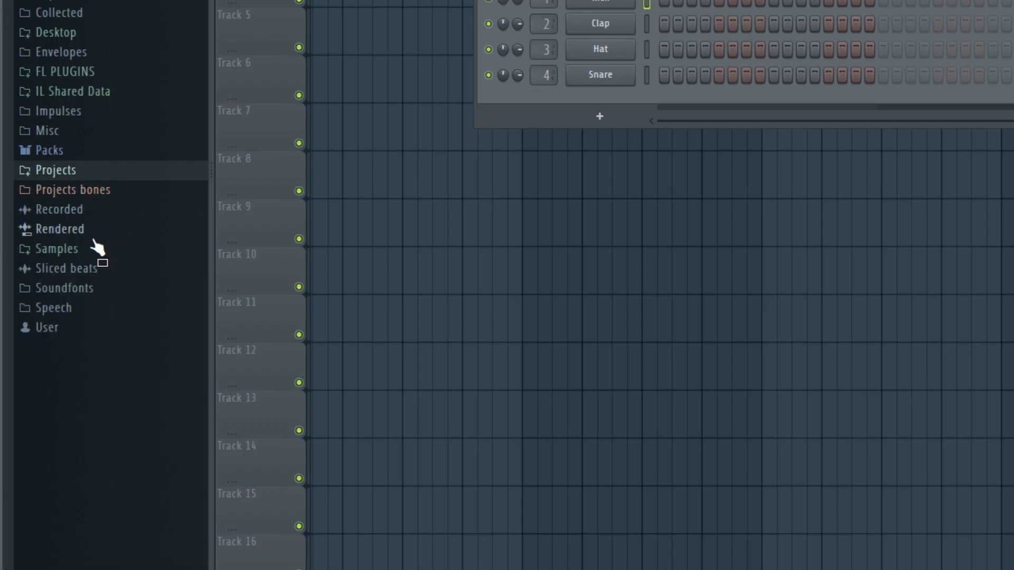
left_click(97, 249)
scroll(126, 291, "down", 4)
scroll(129, 287, "down", 6)
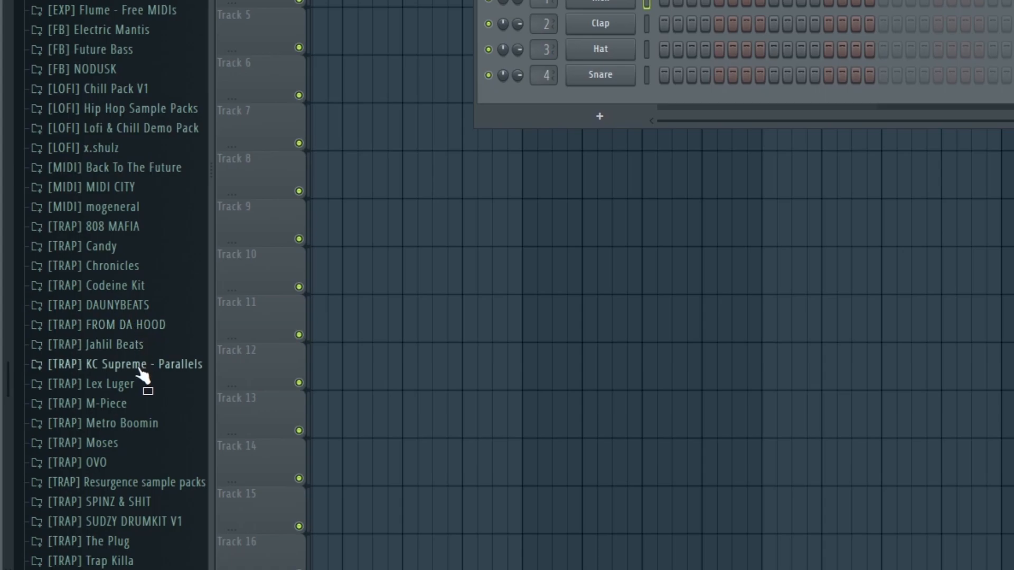
left_click(138, 367)
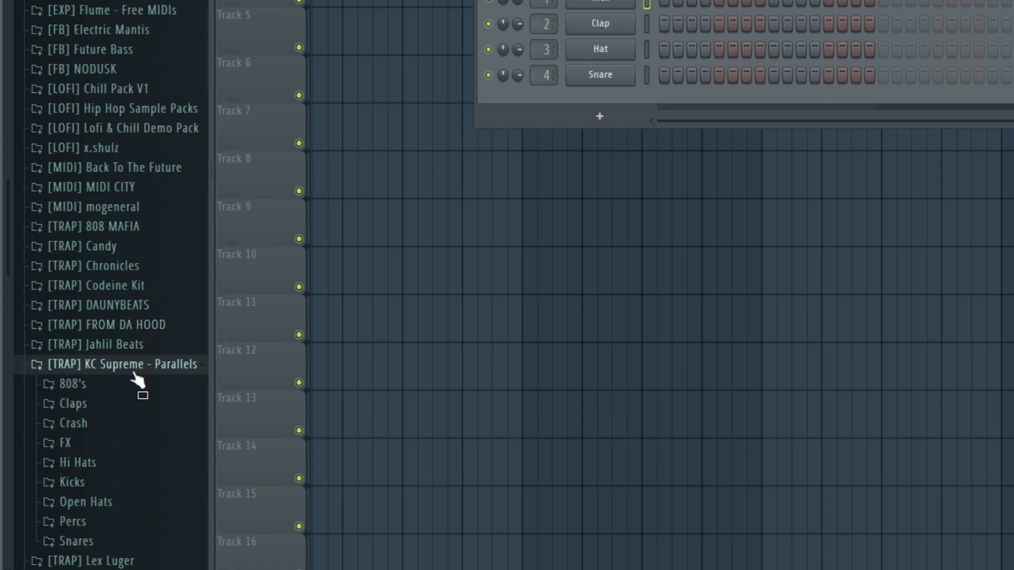
Replace the Kick channel's sample with KC - Antidote Kick from the kit's Kicks folder
scroll(102, 333, "down", 3)
left_click(103, 378)
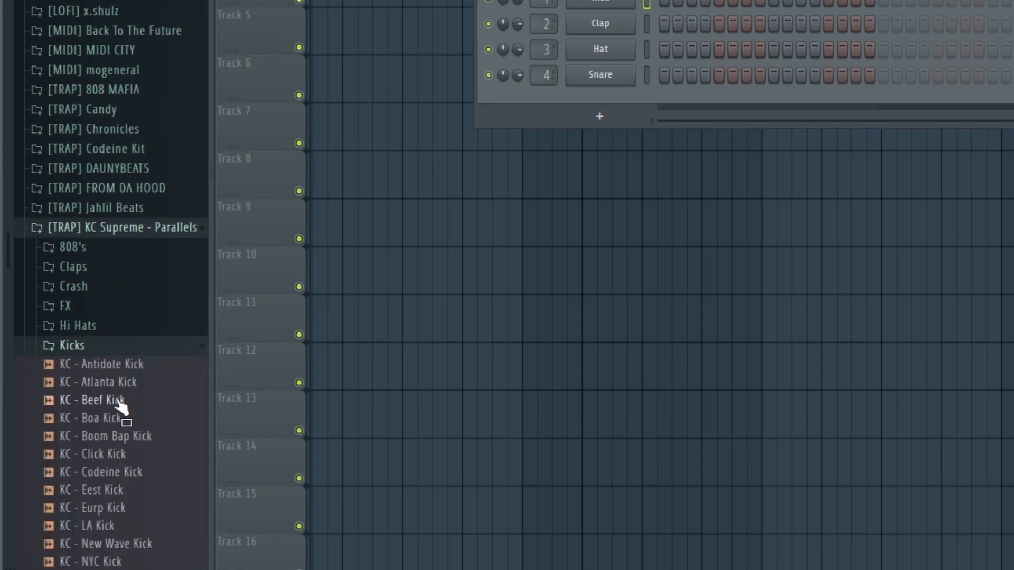
scroll(115, 370, "down", 1)
left_click(118, 335)
left_click_drag(115, 362, 592, 15)
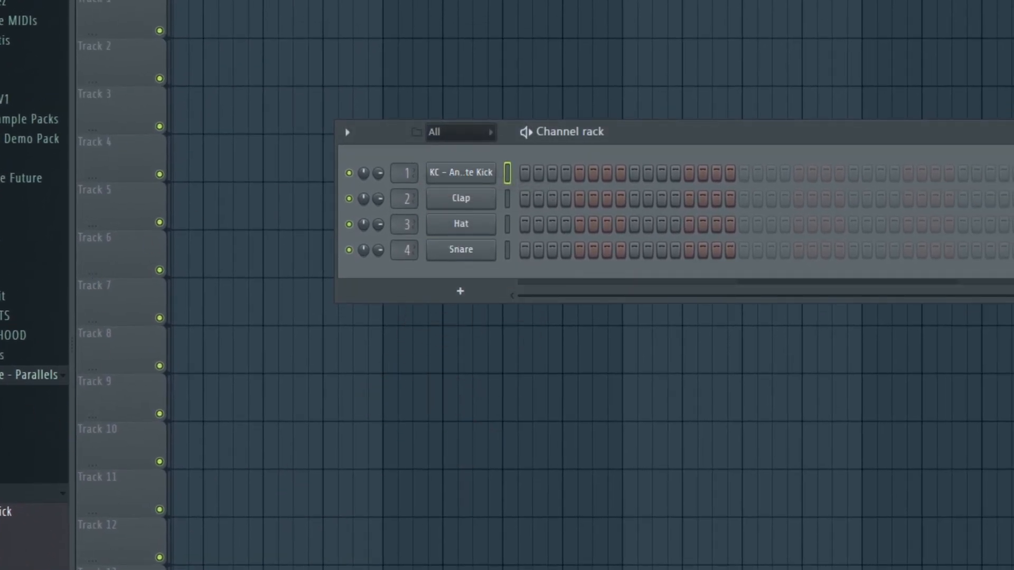
Add an 808 sample from the 808s folder of the [TRAP] 808 MAFIA kit as a new channel below Snare
left_click(2, 395)
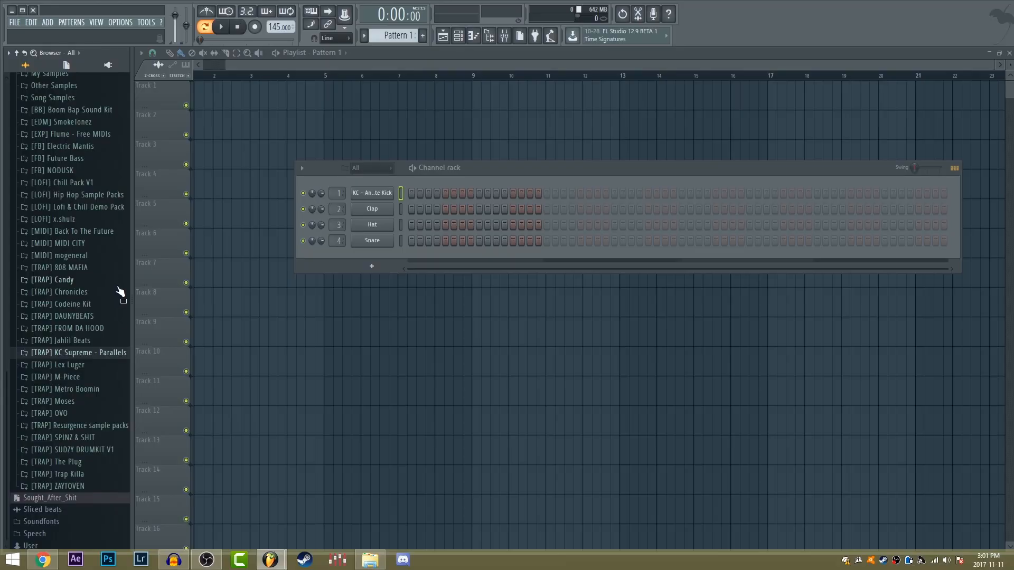
scroll(92, 309, "up", 2)
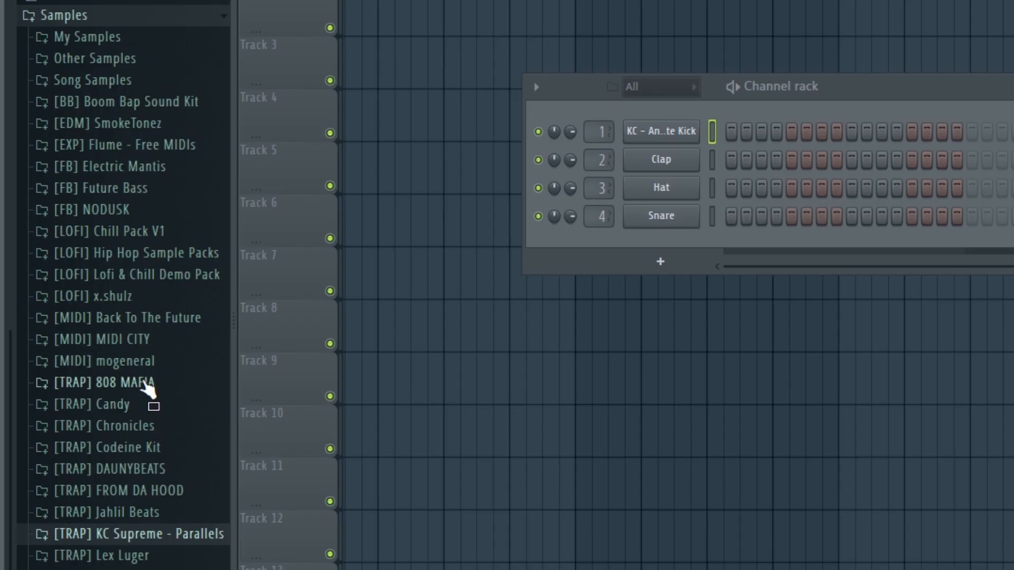
left_click(84, 335)
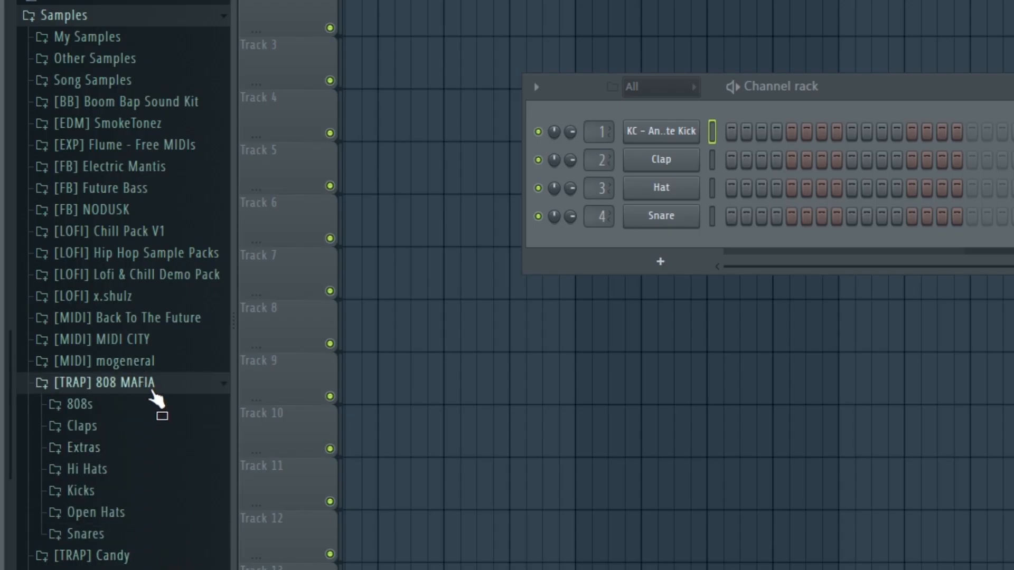
left_click(95, 404)
left_click_drag(159, 560, 657, 240)
left_click_drag(657, 240, 657, 242)
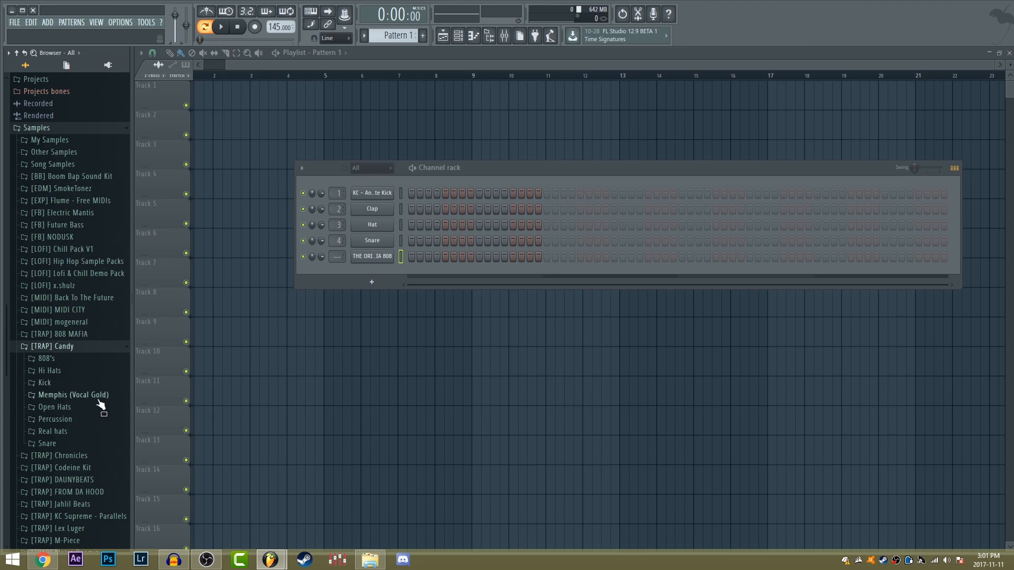
Replace the Snare channel's sample with Everyone has this from the Snare folder of the [TRAP] Candy kit
left_click(57, 443)
scroll(100, 422, "down", 5)
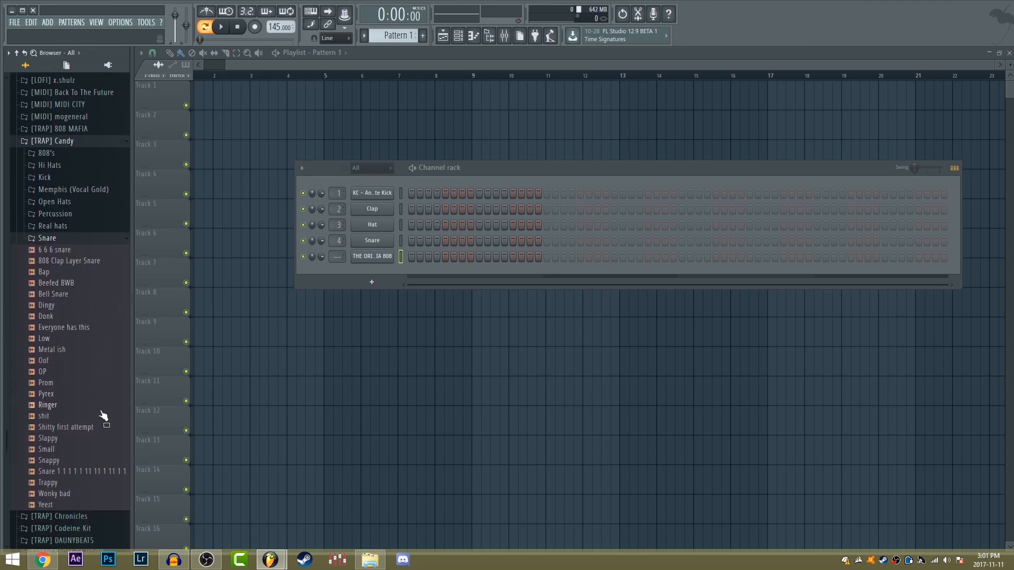
scroll(79, 309, "up", 2)
left_click_drag(59, 302, 374, 241)
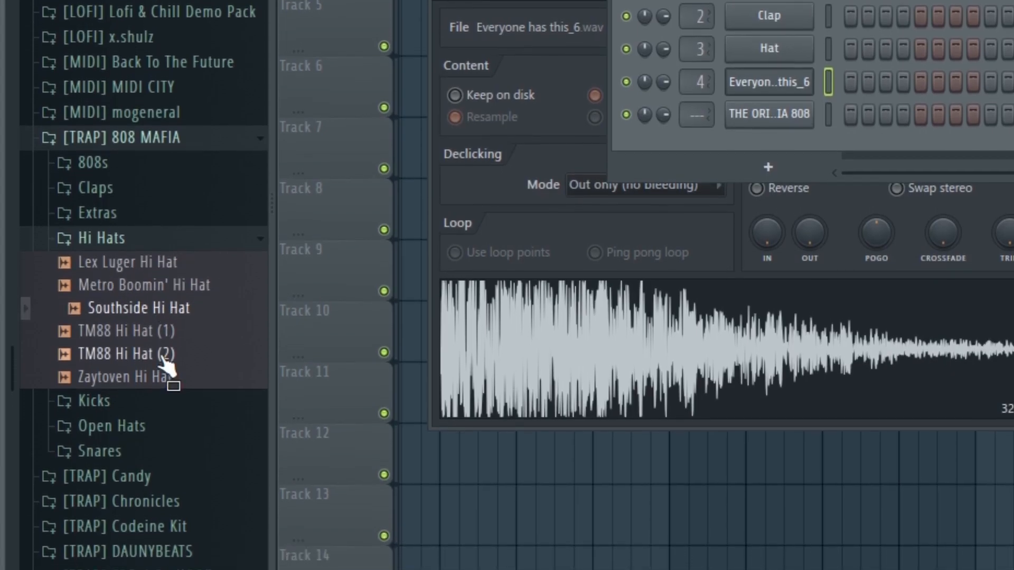
Replace the Hat channel's sample with The trap hi hat from the [TRAP] Candy kit's Hi Hats folder
left_click(80, 383)
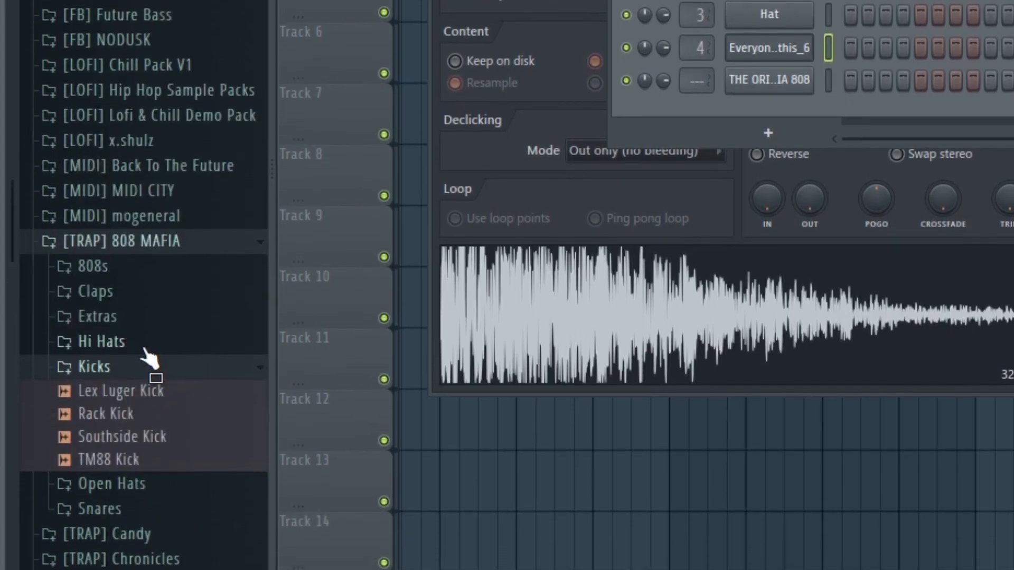
left_click(149, 341)
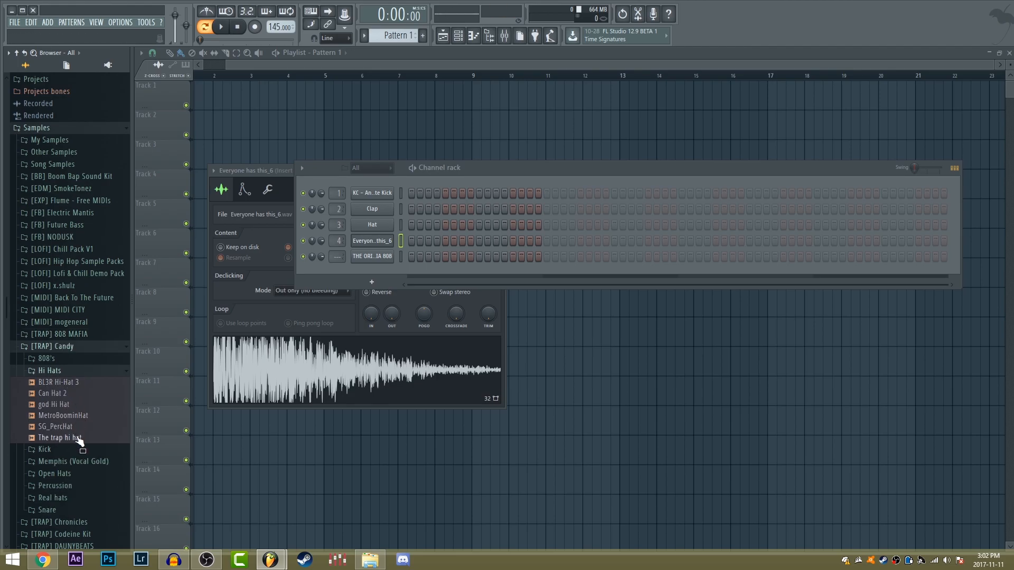
left_click_drag(79, 441, 375, 226)
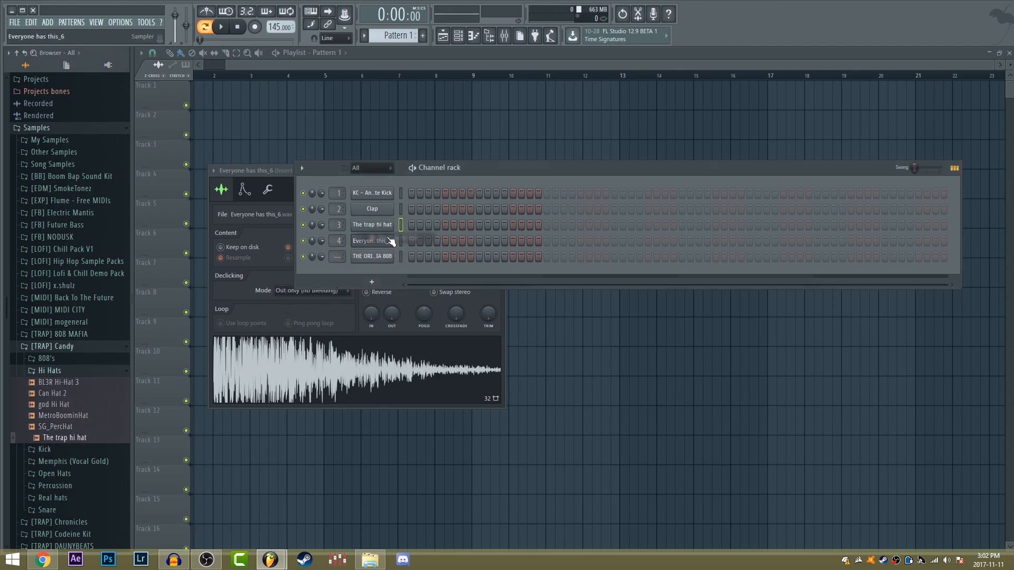
left_click(372, 227)
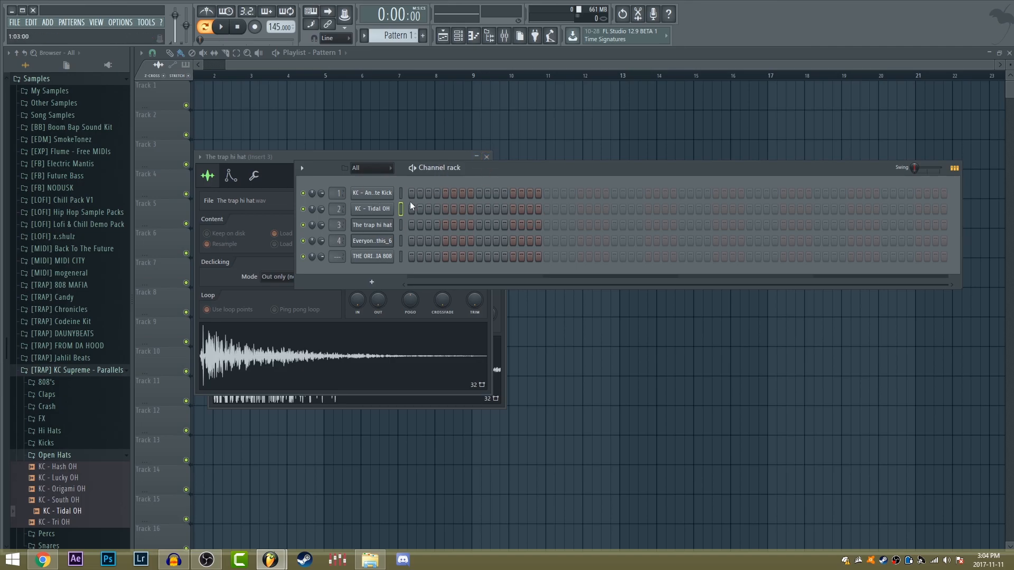
Close the hi-hat and snare sample windows and open the KC - Antidote Kick channel's sample settings
left_click_drag(329, 157, 235, 169)
left_click(416, 184)
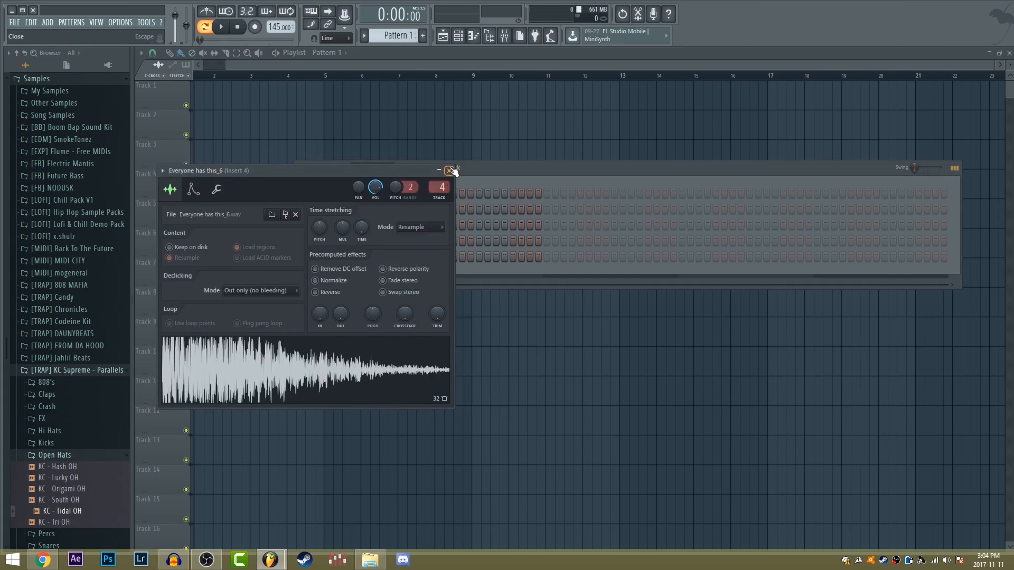
left_click(450, 170)
left_click(372, 195)
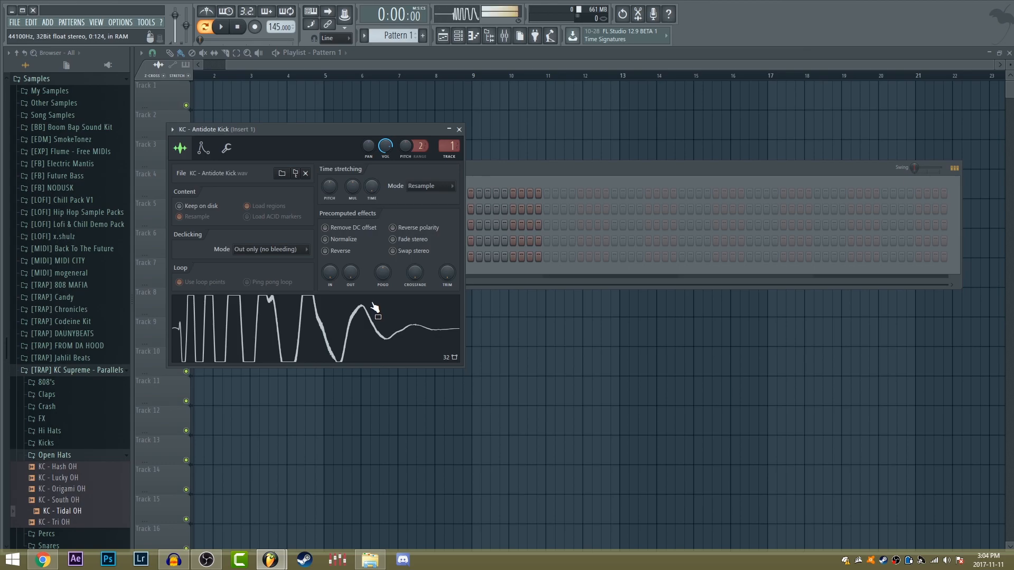
left_click(506, 182)
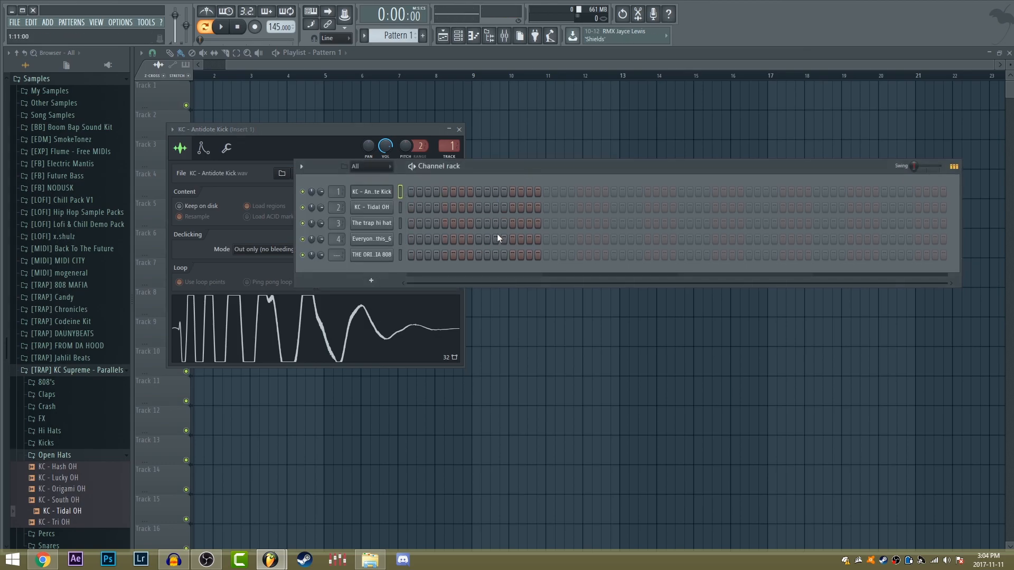
Program the snare channel with hits on steps 9, 25, 41 and 57 only, and place an 808 hit on step 1
left_click_drag(540, 238, 874, 238)
right_click(411, 247)
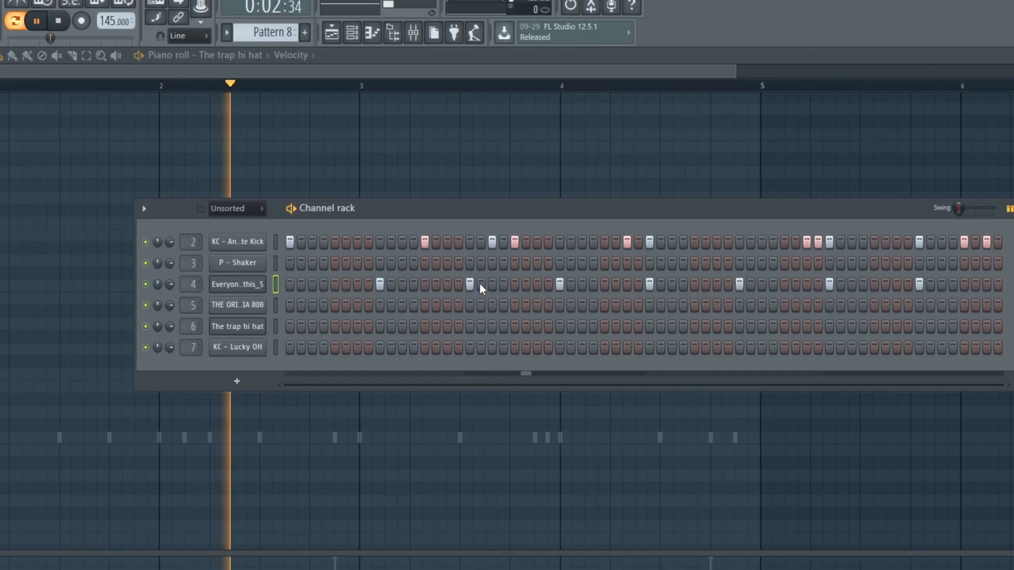
left_click(557, 284)
left_click(737, 284)
left_click(827, 284)
right_click(827, 284)
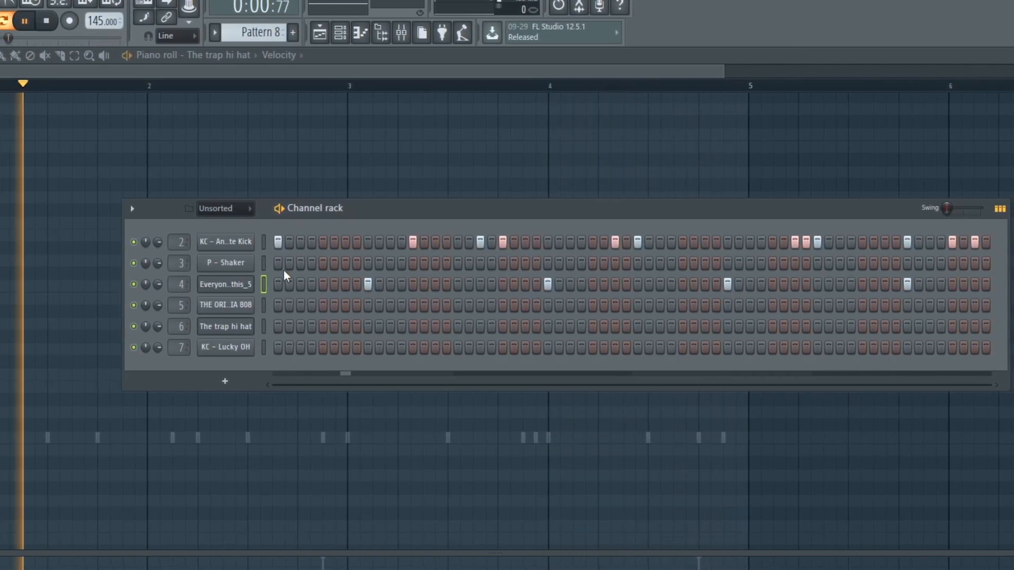
left_click(276, 305)
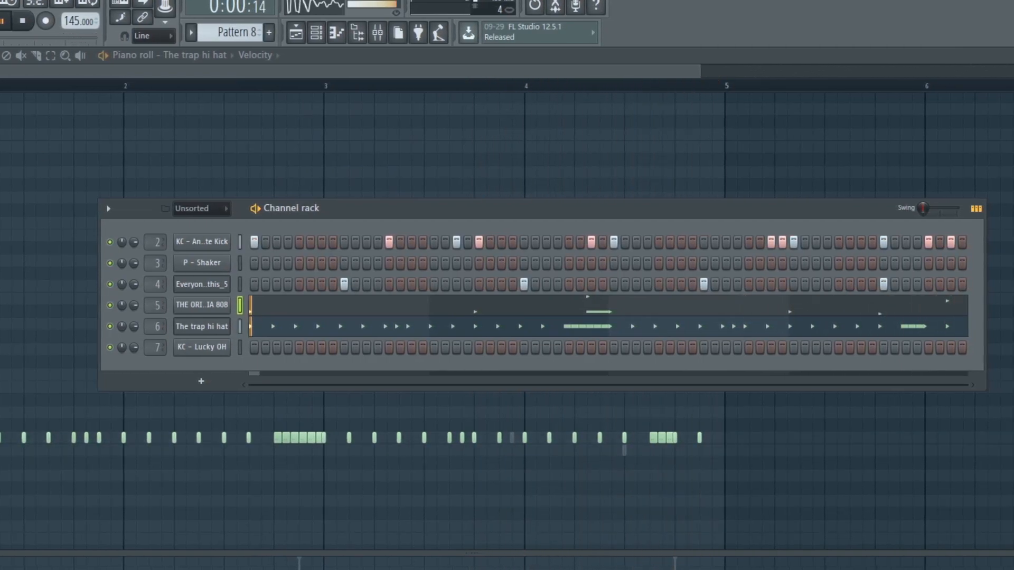
Delete the P - Shaker channel from the channel rack
right_click(201, 262)
left_click(251, 399)
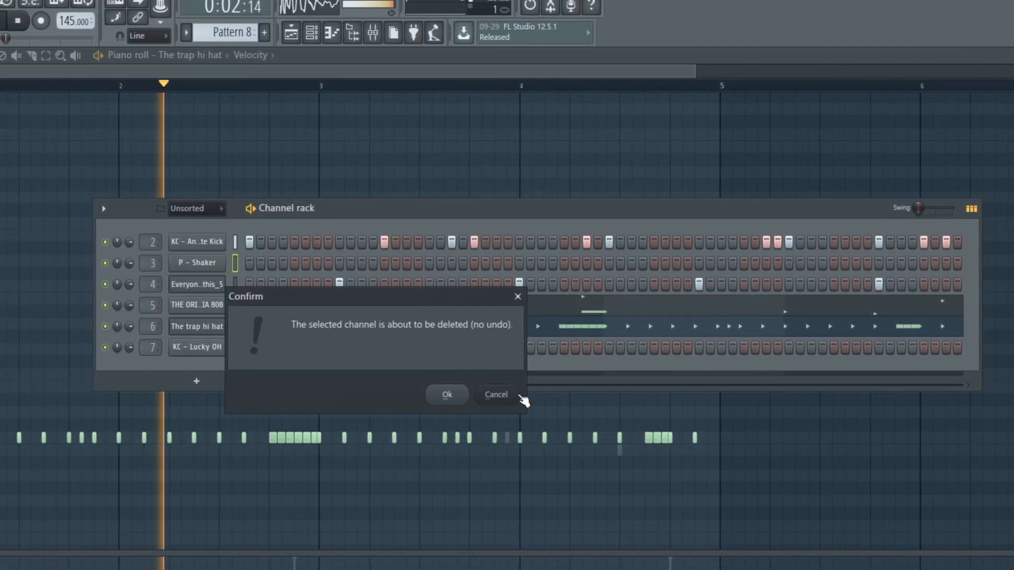
left_click(461, 395)
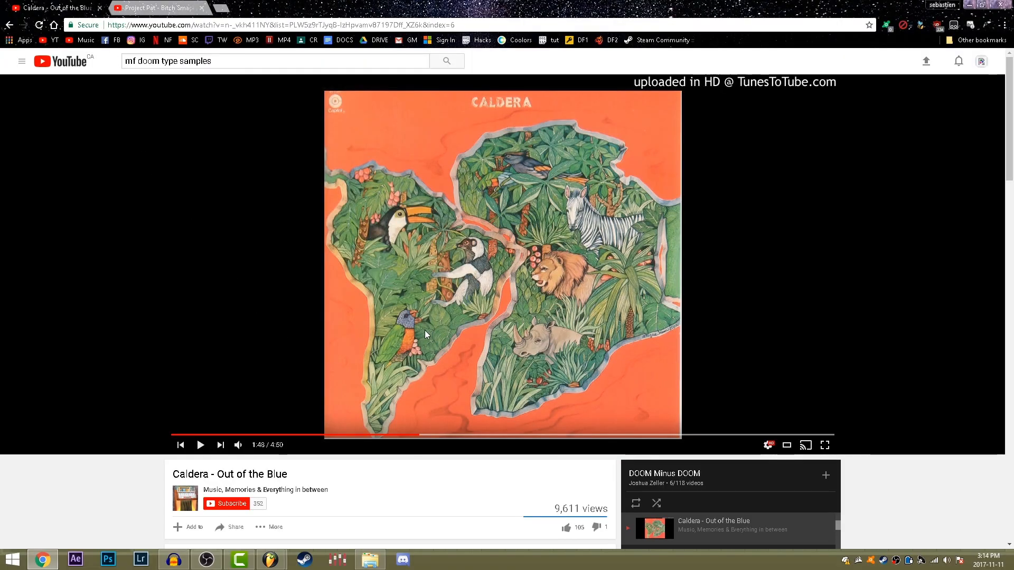
Listen to the opening of the Caldera - Out of the Blue video on YouTube, replaying the part around 0:14
scroll(426, 331, "down", 4)
scroll(427, 356, "up", 4)
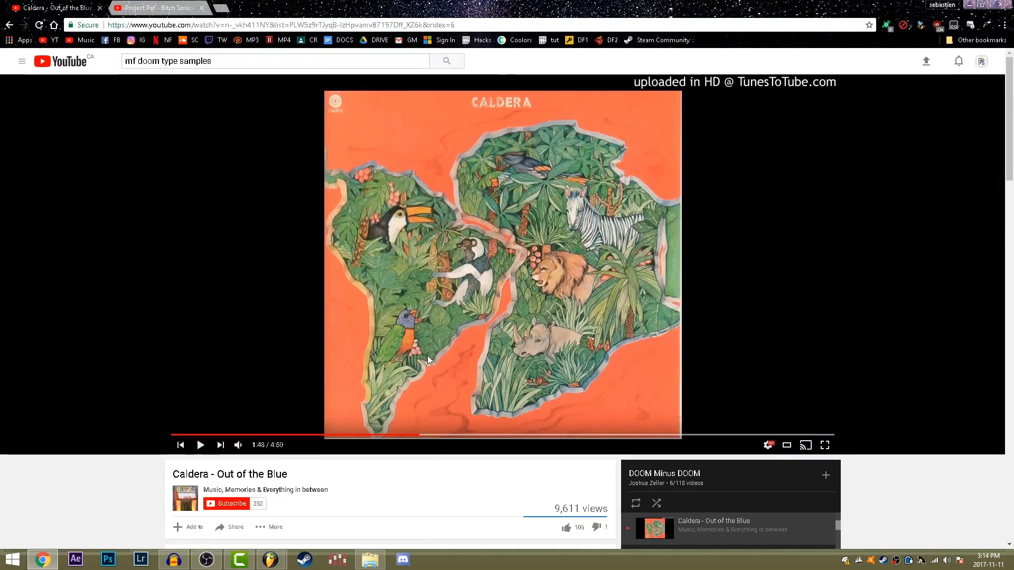
left_click_drag(203, 439, 189, 439)
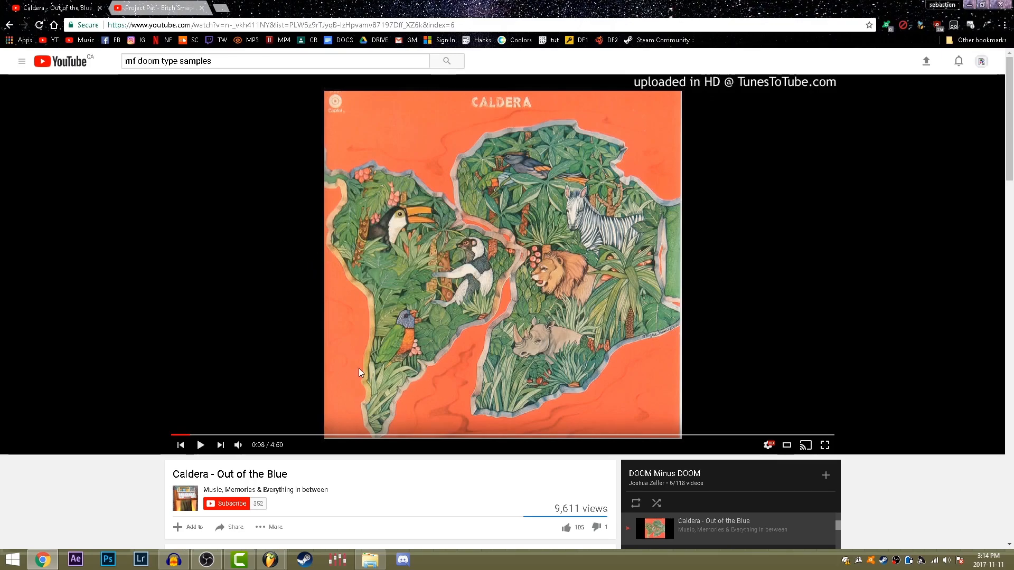
left_click(217, 376)
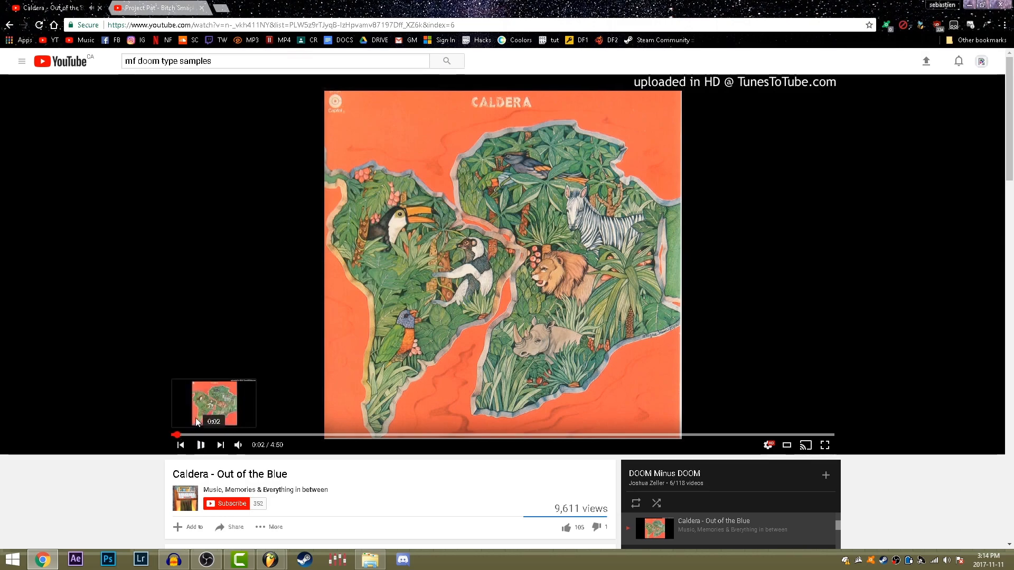
left_click(178, 435)
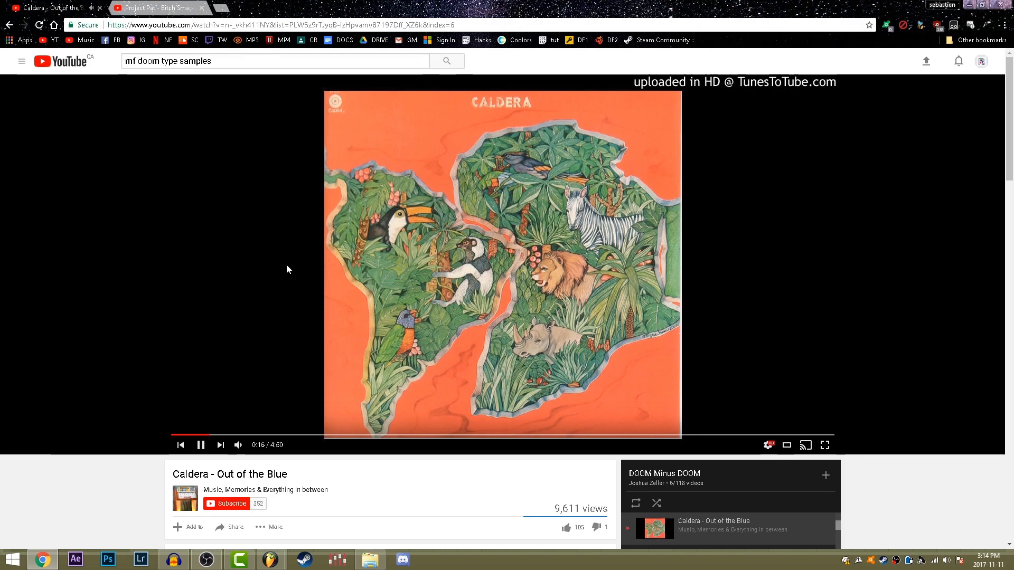
left_click(286, 264)
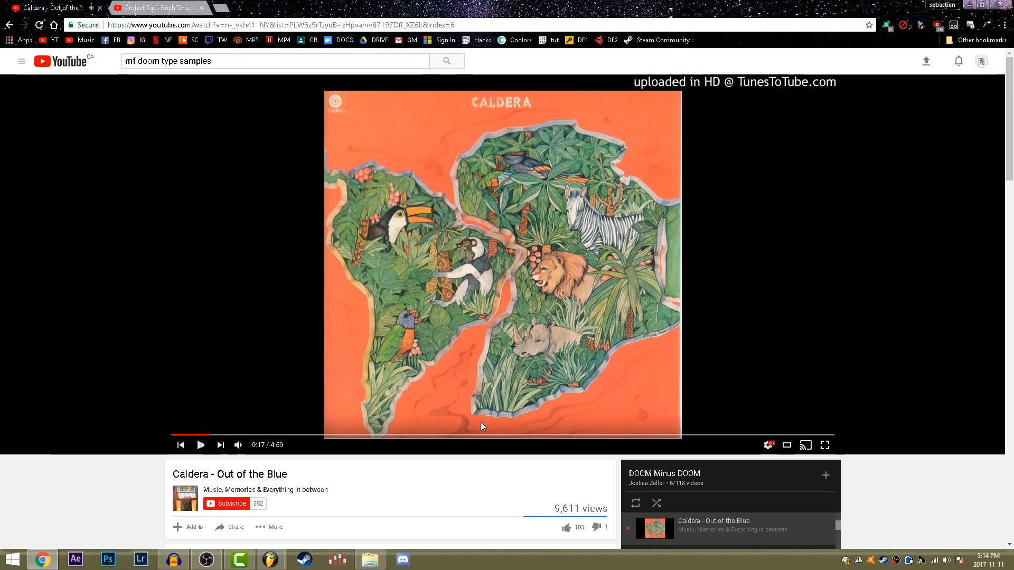
left_click(203, 435)
left_click(243, 366)
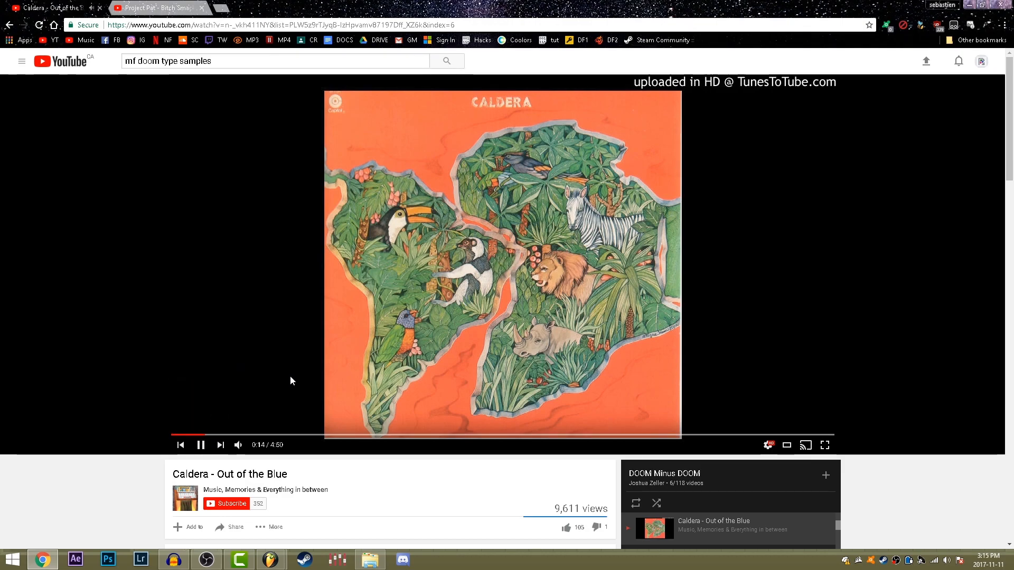
left_click(200, 445)
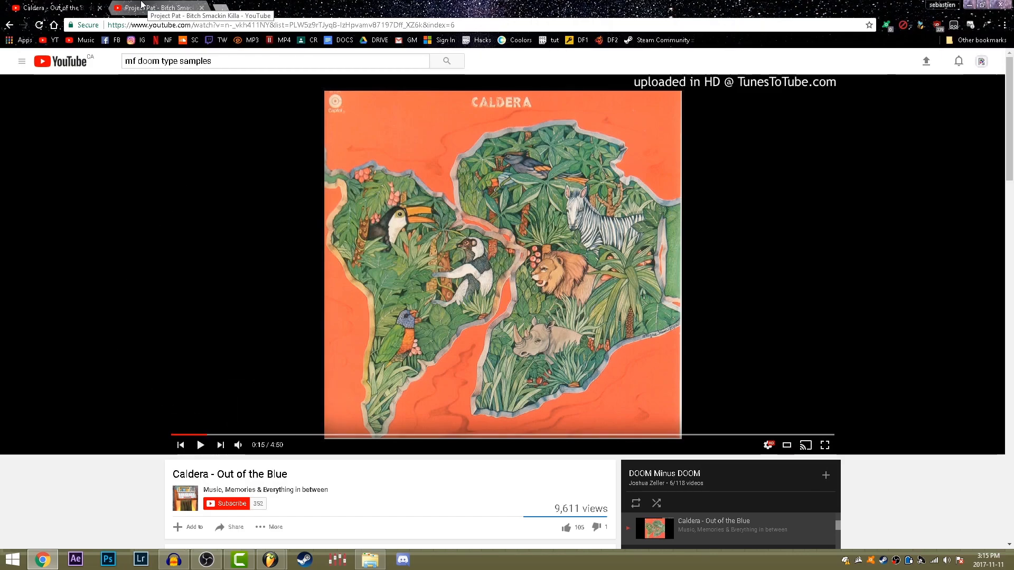
Switch to the Project Pat video and listen to its first 10 seconds from the beginning
left_click(141, 6)
left_click(179, 434)
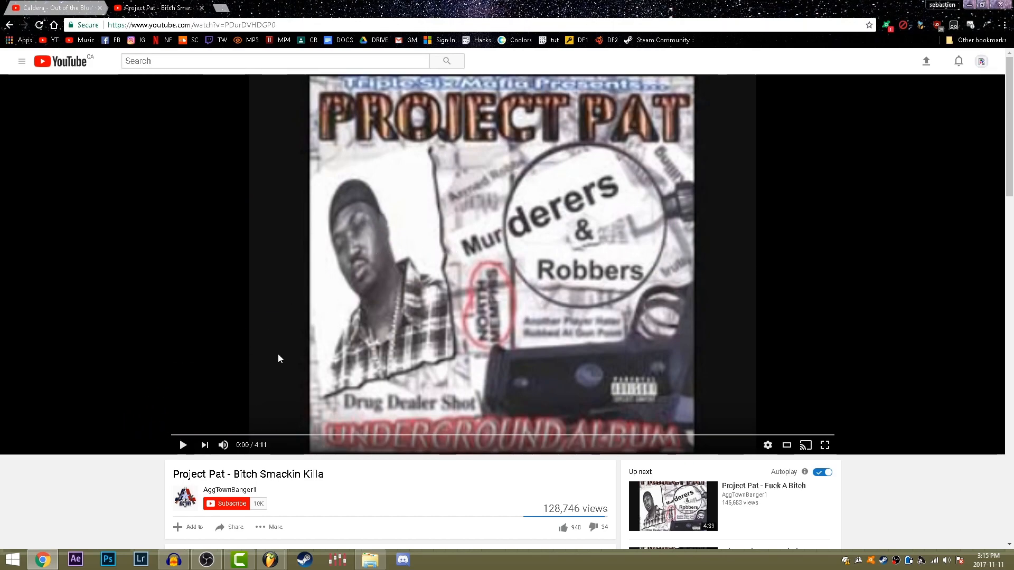
left_click(381, 258)
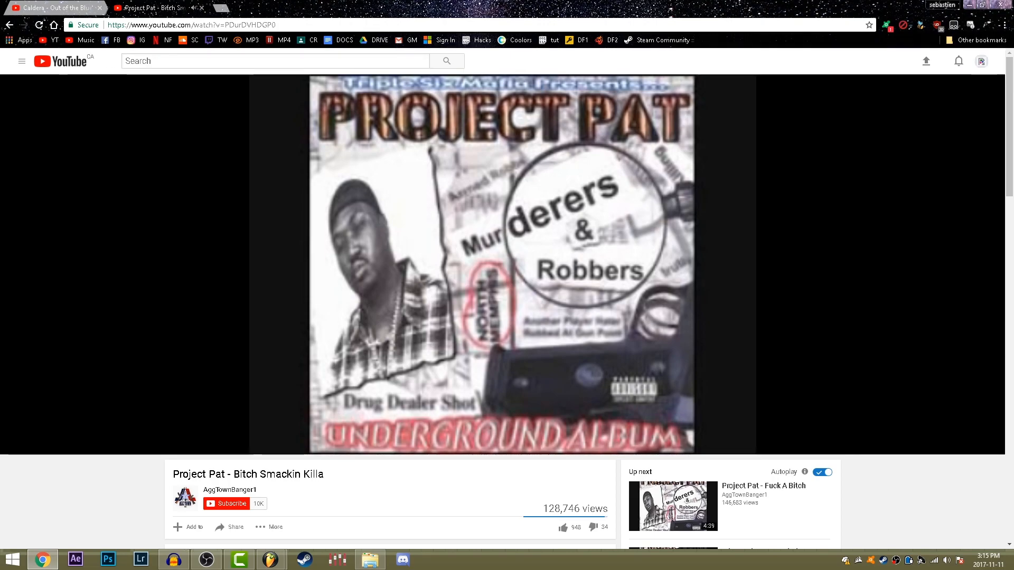
left_click(437, 231)
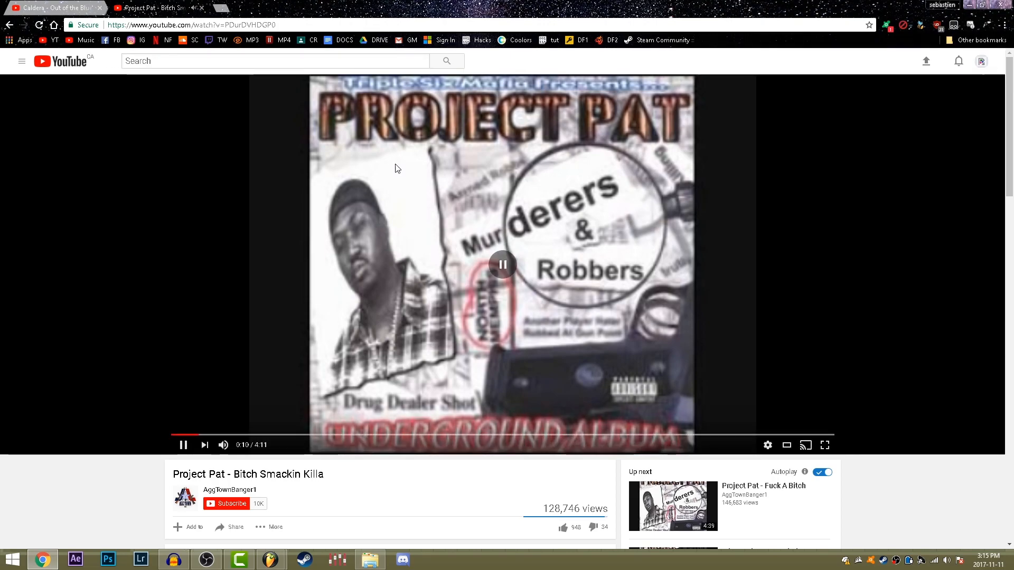
Open the convert2mp3.net converter in a new tab and copy the Project Pat video's URL
middle_click(252, 40)
left_click(285, 8)
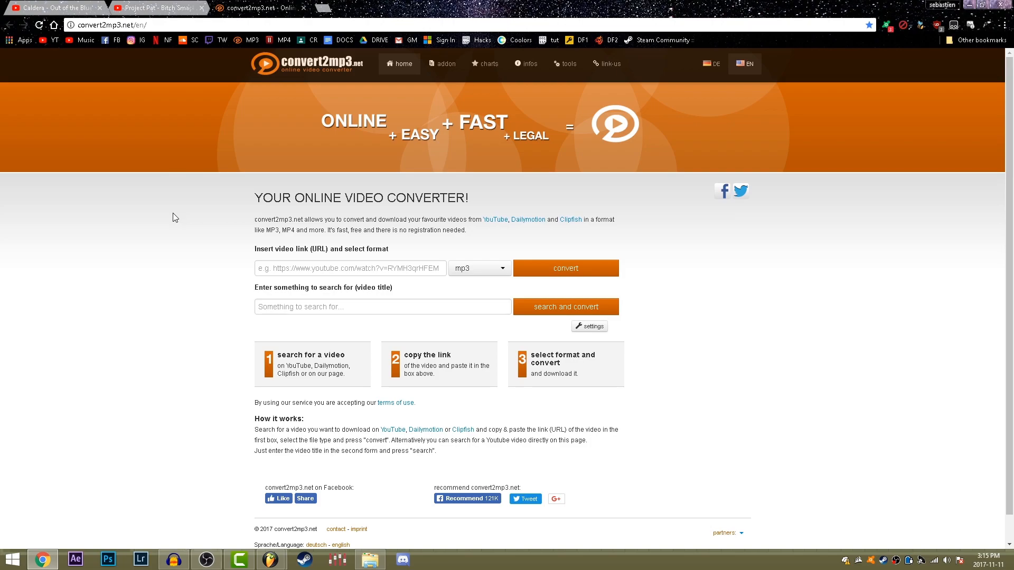
left_click(190, 7)
left_click(203, 26)
right_click(204, 25)
left_click(239, 55)
key("ctrl+Tab")
right_click(335, 270)
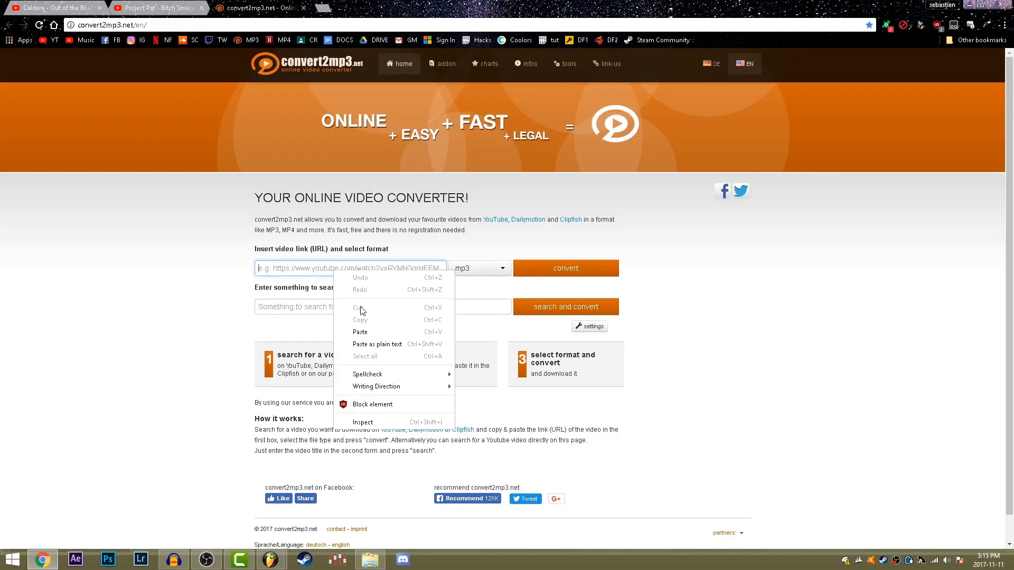
left_click(231, 252)
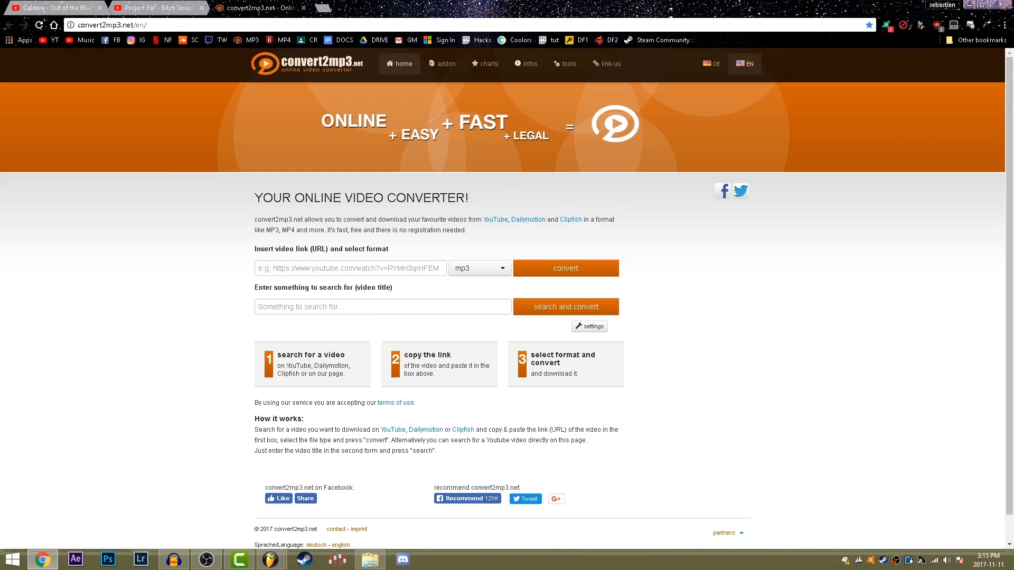
Switch to FL Studio, view the Caldera clip's channel settings, and consult the tap-for-BPM page for the song's tempo
left_click(1013, 568)
left_click_drag(507, 85, 476, 86)
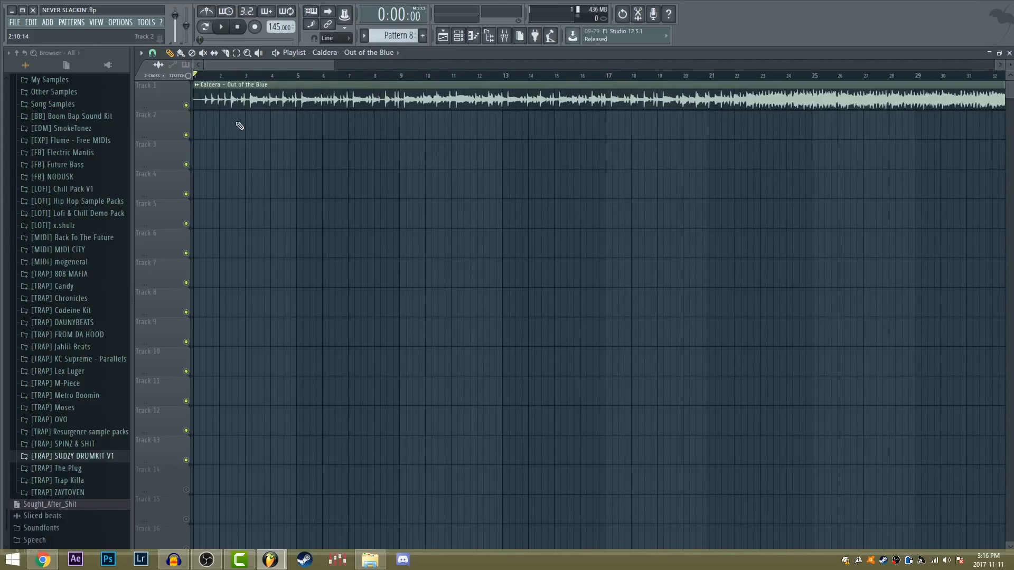
double_click(300, 95)
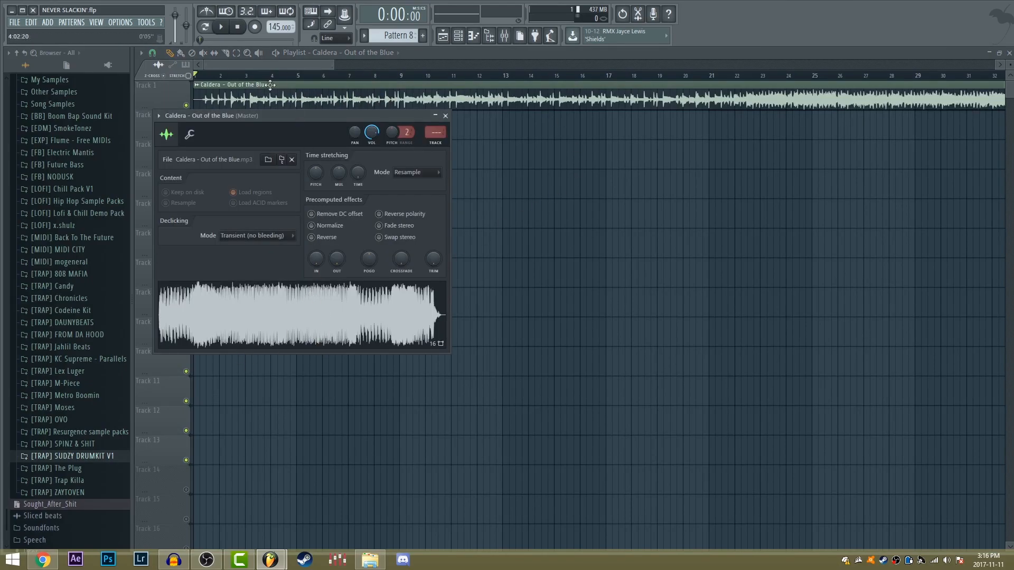
left_click(446, 116)
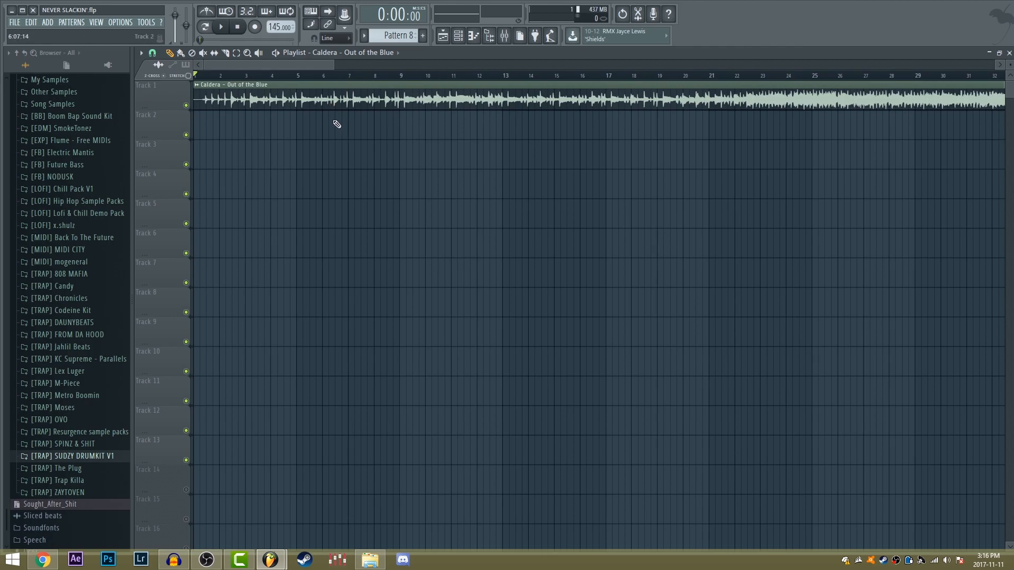
key("alt+Tab")
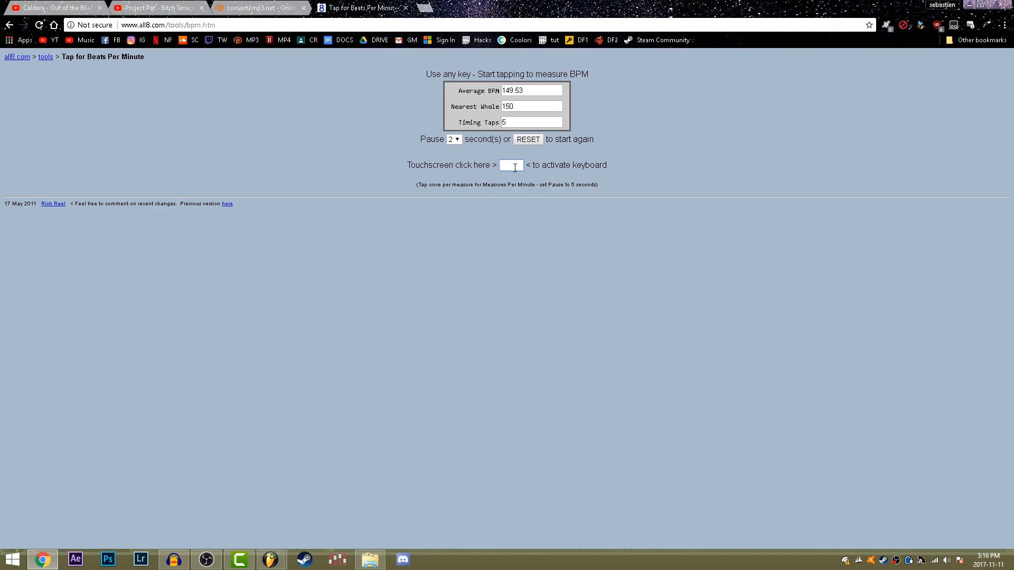
key("alt+Tab")
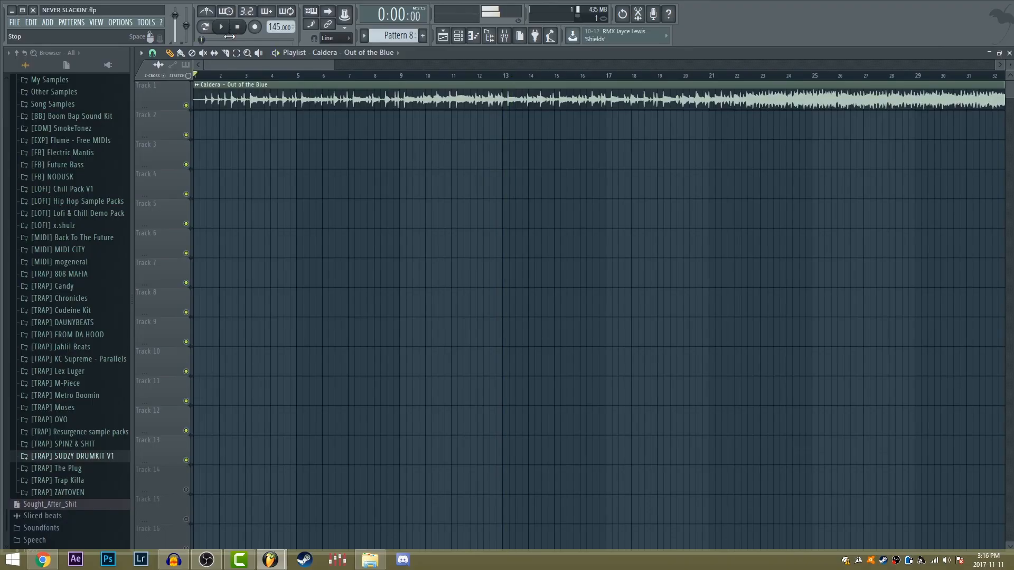
Open the Caldera - Out of the Blue sample in the Edison editor and listen to its opening
double_click(408, 100)
right_click(353, 301)
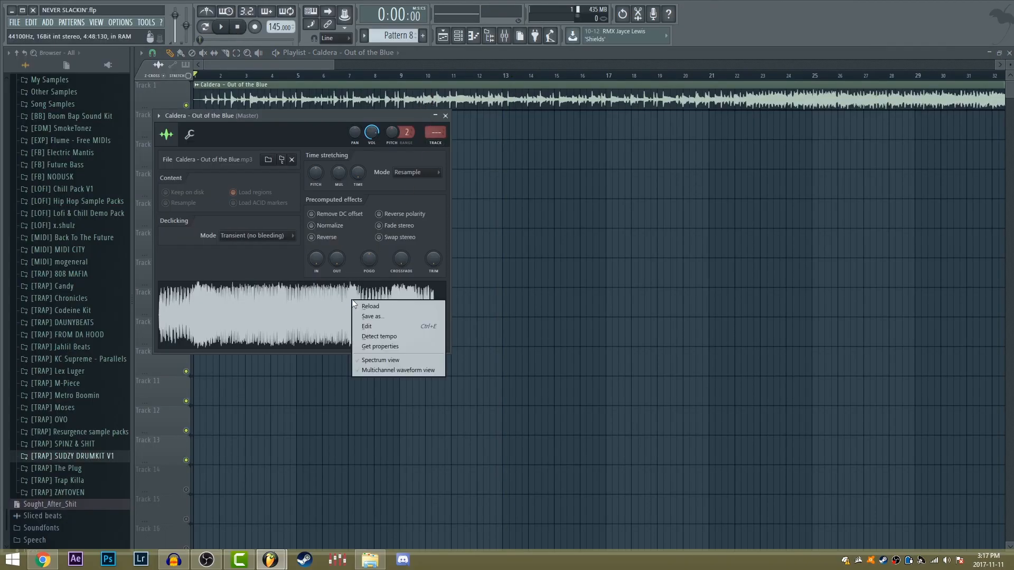
left_click(381, 326)
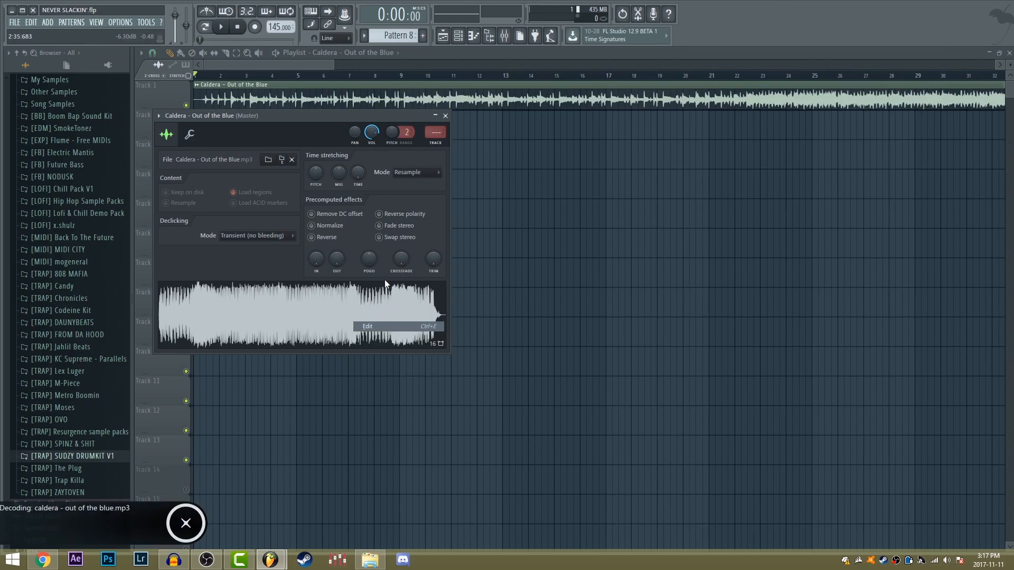
scroll(441, 271, "up", 5)
scroll(442, 271, "up", 3)
left_click(209, 149)
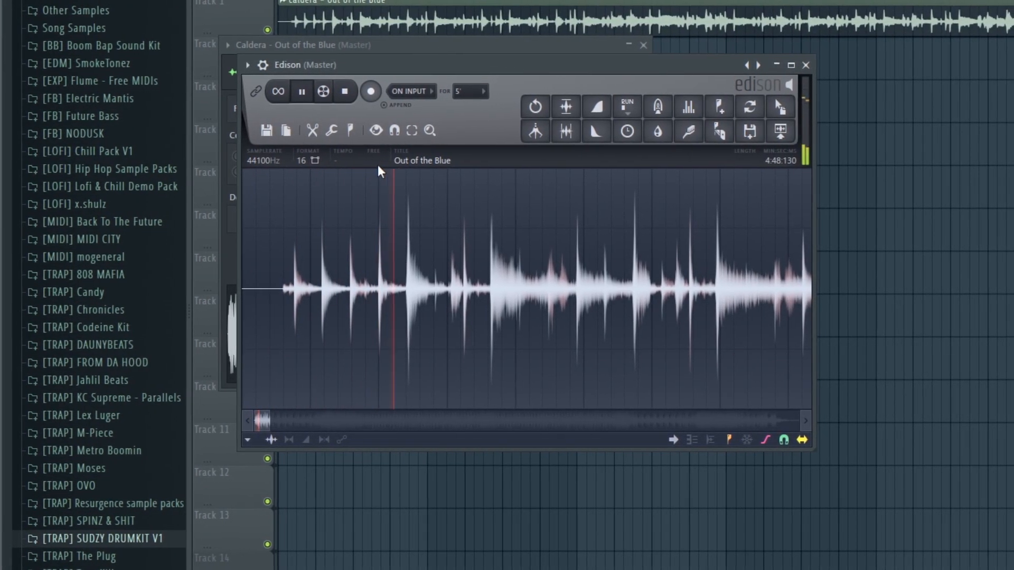
left_click(345, 92)
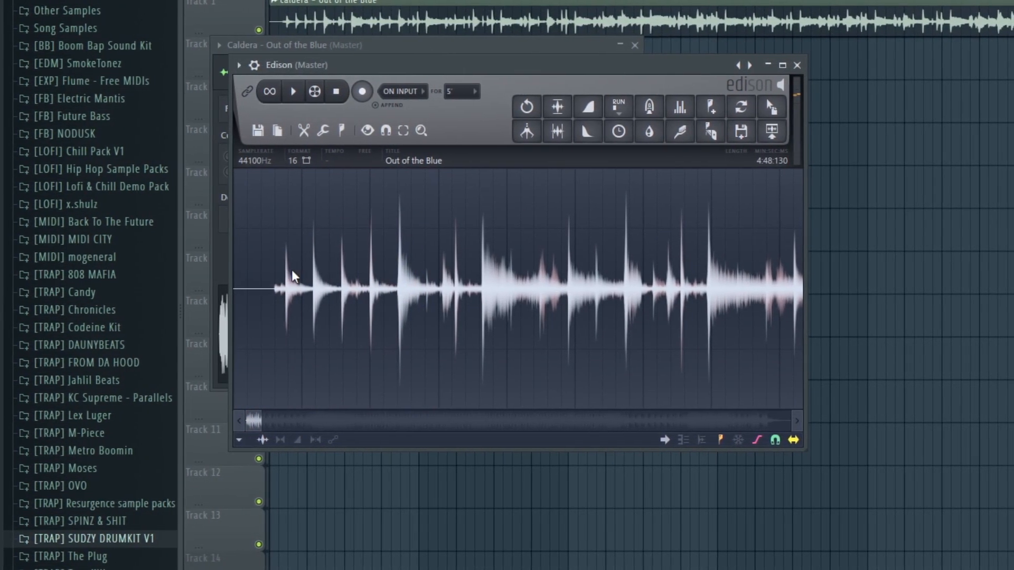
Delete the first 2.4 seconds of the Caldera sample in Edison
left_click_drag(247, 287, 398, 287)
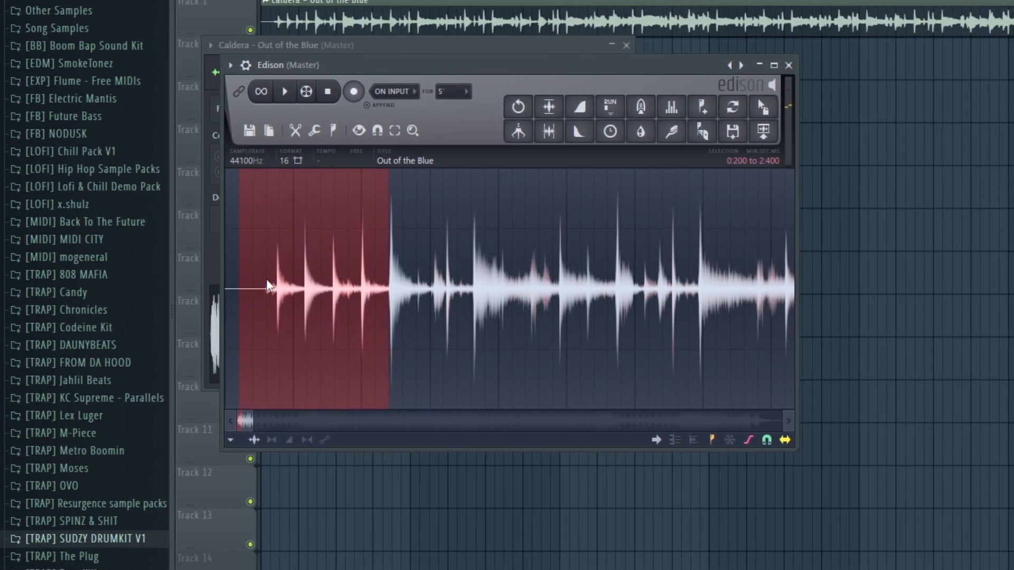
left_click_drag(240, 285, 108, 276)
key("Delete")
Find the loop's end by playback, select 0:000 to 13:200, and place it at bar 1 of Track 1 instead of the full song
left_click(286, 91)
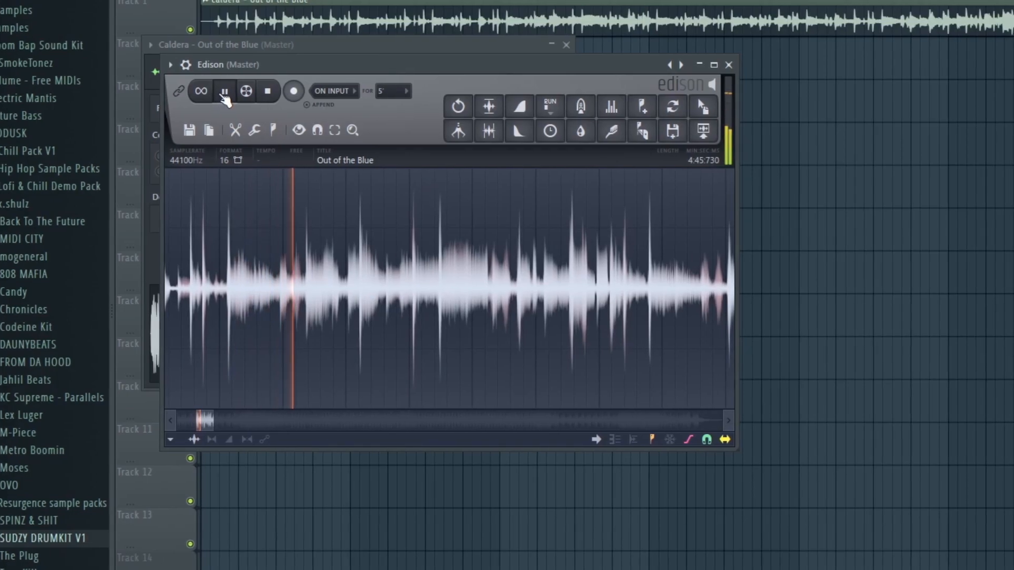
left_click(225, 93)
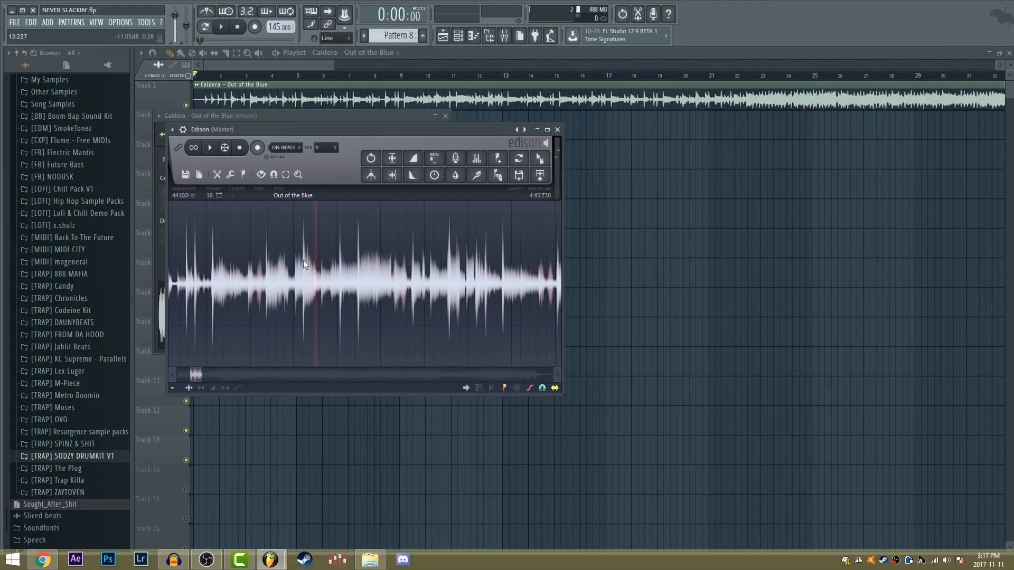
left_click_drag(352, 254, 171, 261)
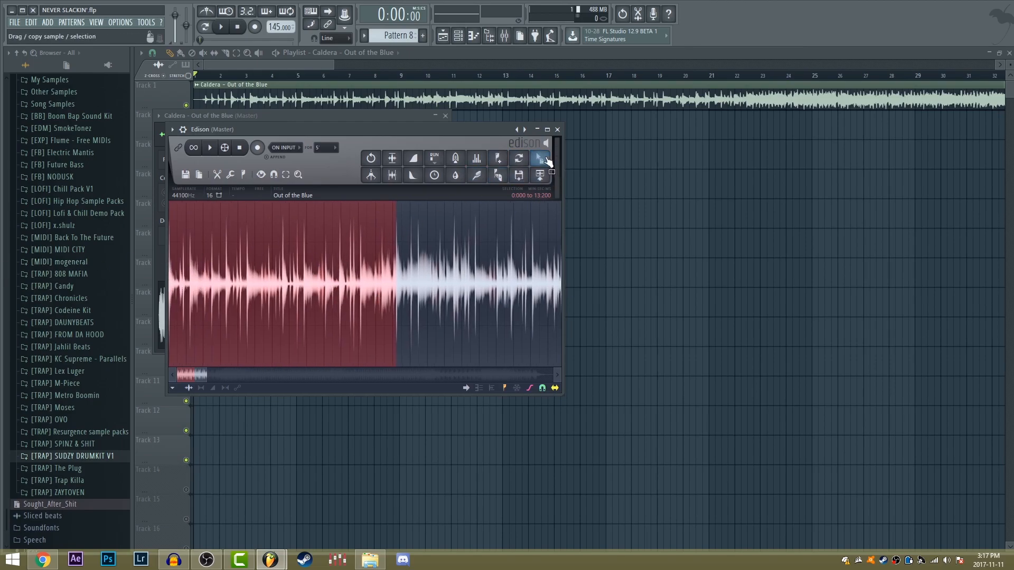
left_click_drag(540, 161, 48, 74)
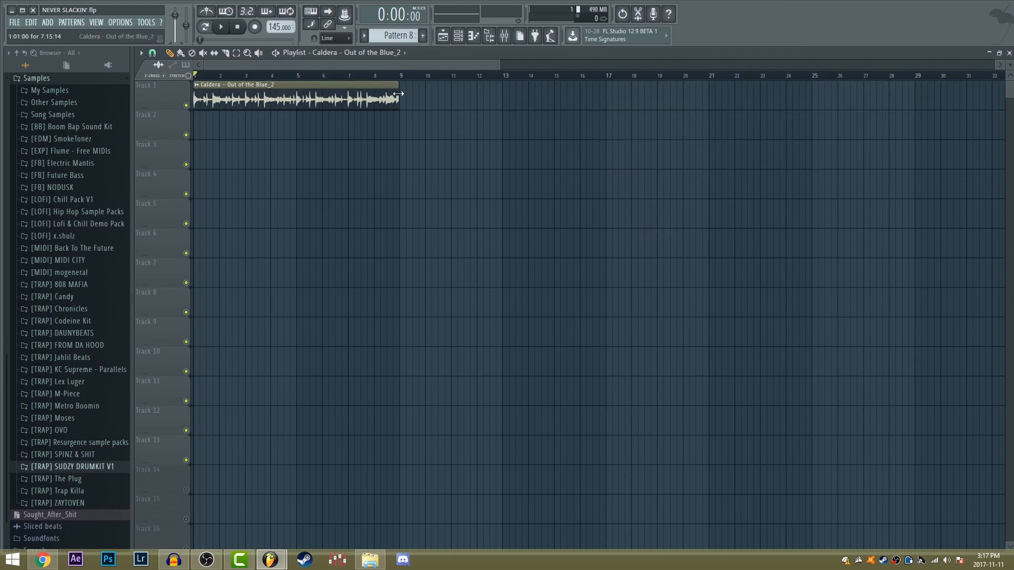
Turn on the metronome and play the trimmed Caldera loop against it
scroll(402, 184, "up", 6)
scroll(401, 185, "down", 7)
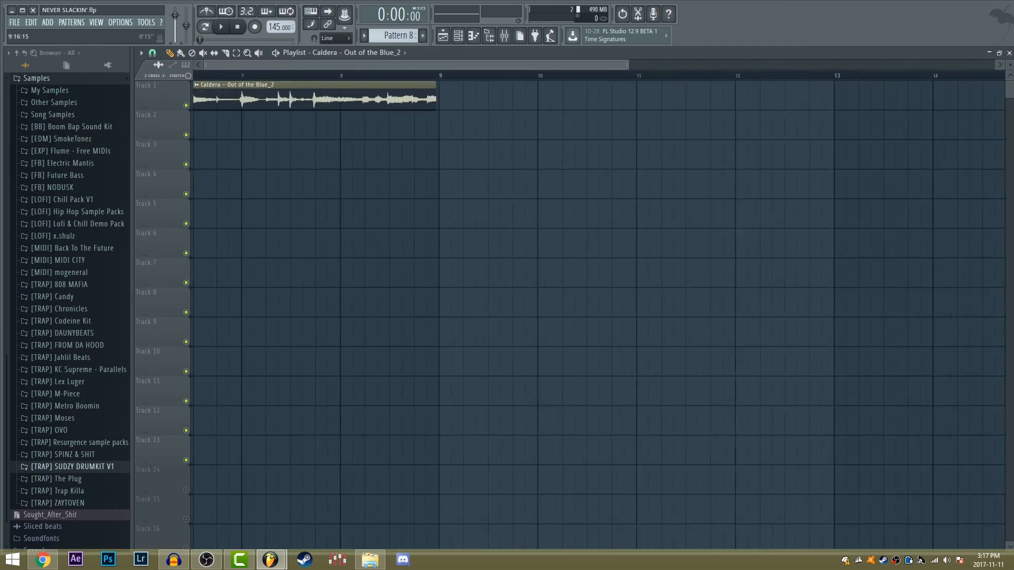
left_click_drag(469, 65, 367, 64)
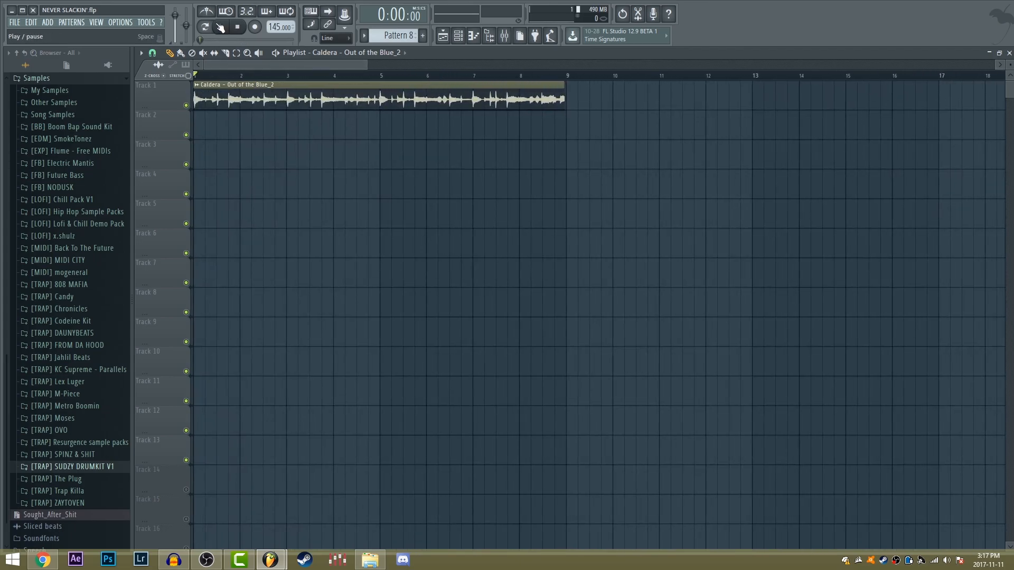
left_click(210, 12)
left_click(226, 32)
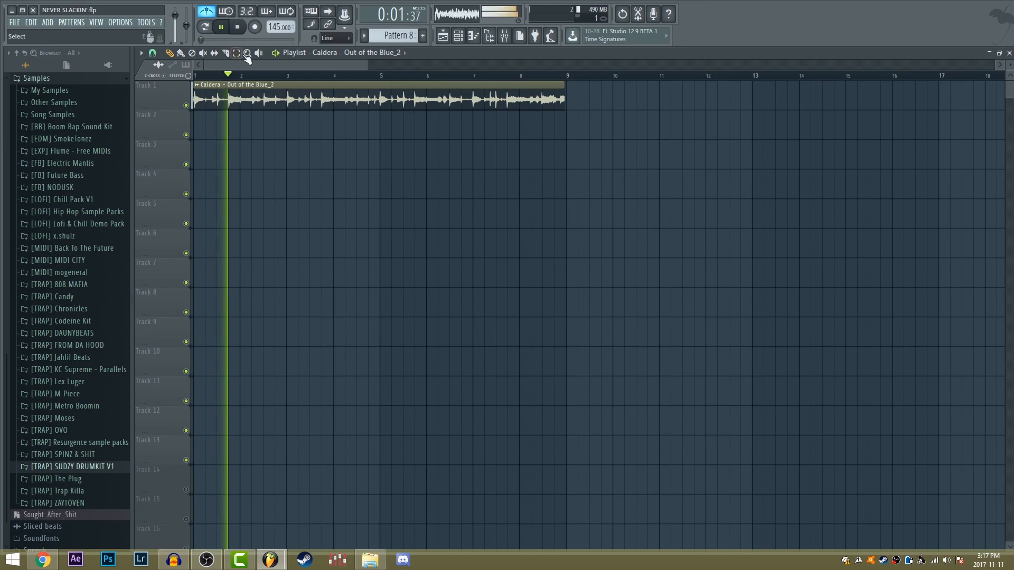
key("space")
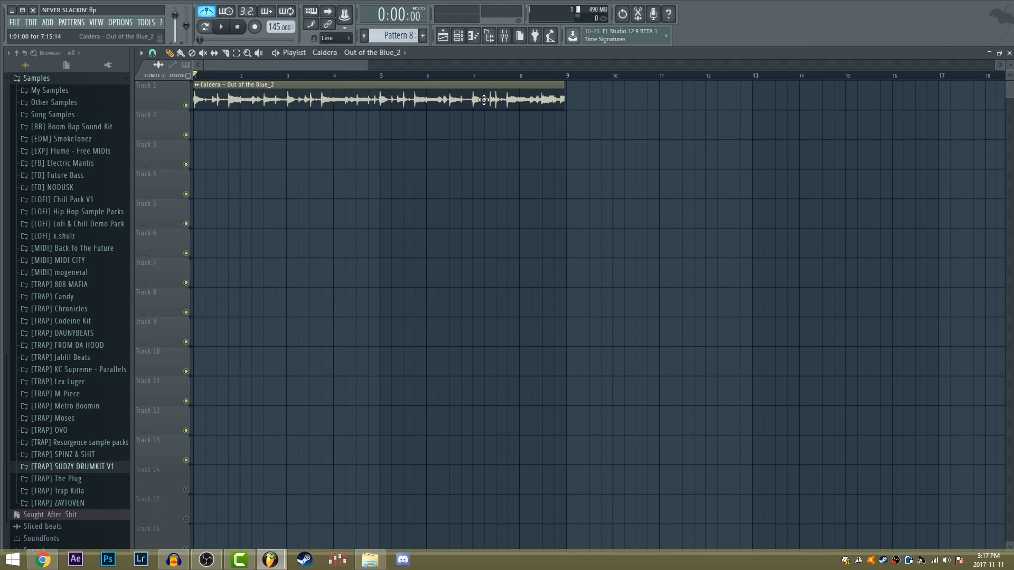
Open the Caldera loop's channel settings and route its channel to mixer insert 10
double_click(332, 84)
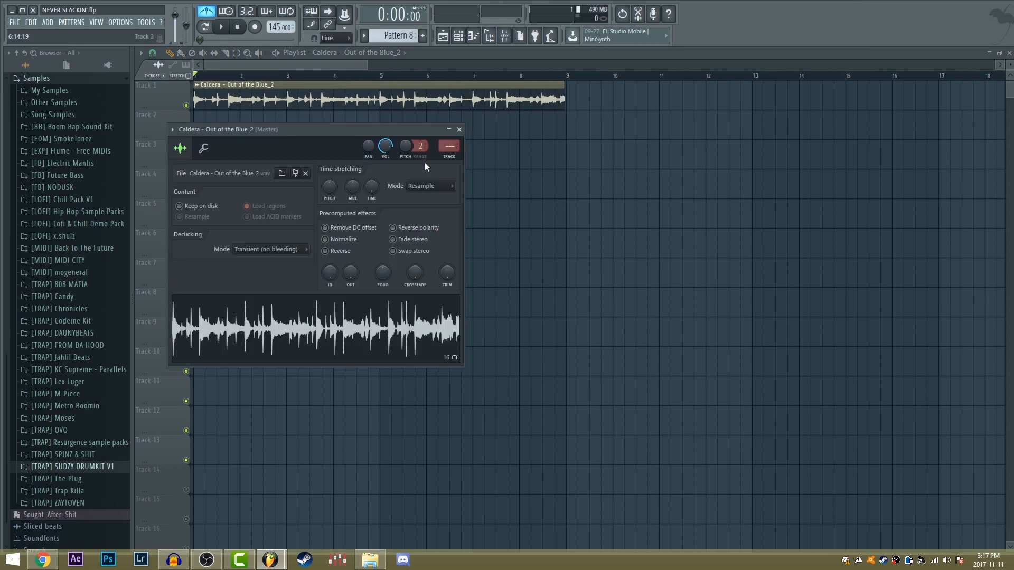
left_click(505, 36)
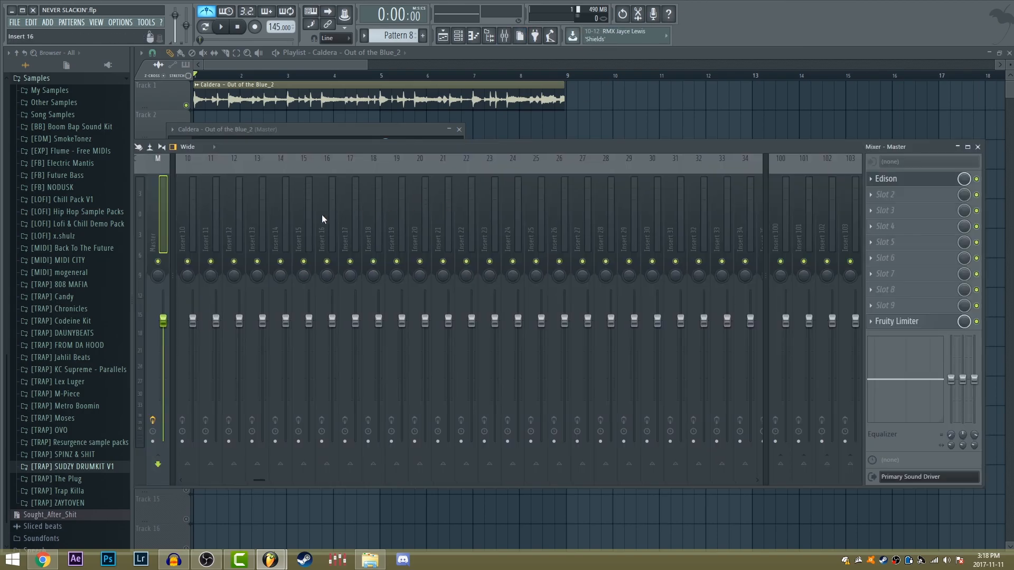
right_click(188, 239)
mouse_move(237, 240)
left_click(348, 239)
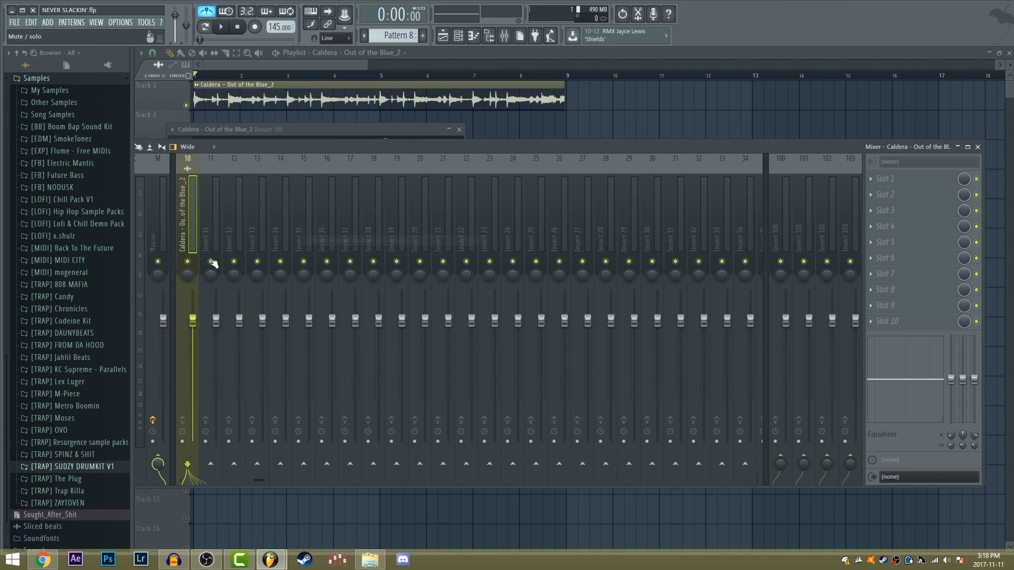
Add Fruity Parametric EQ 2 in slot 1 of insert 10, cutting lows around 200 Hz and highs around 4 kHz, and audition the loop
left_click(872, 180)
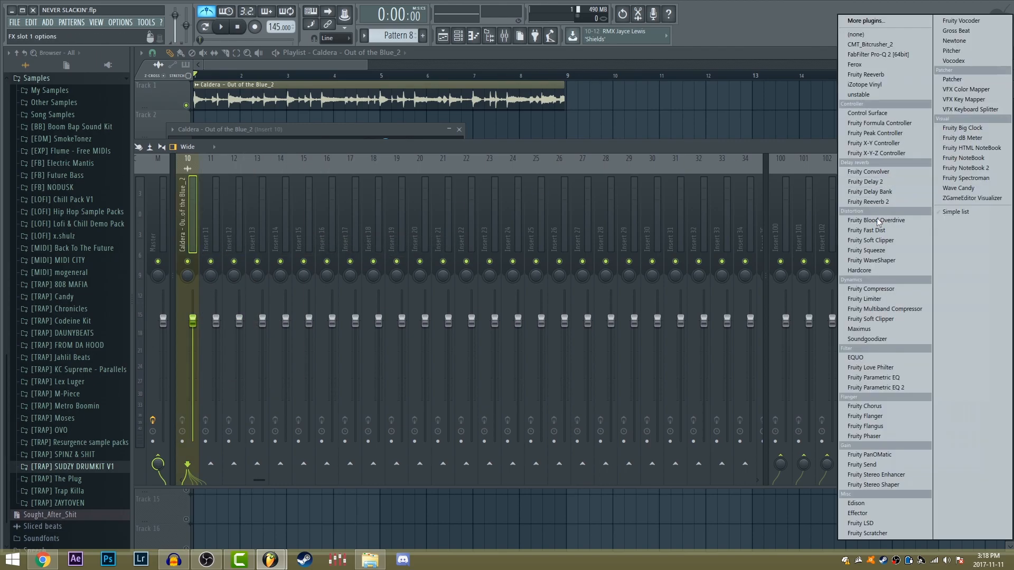
left_click(886, 388)
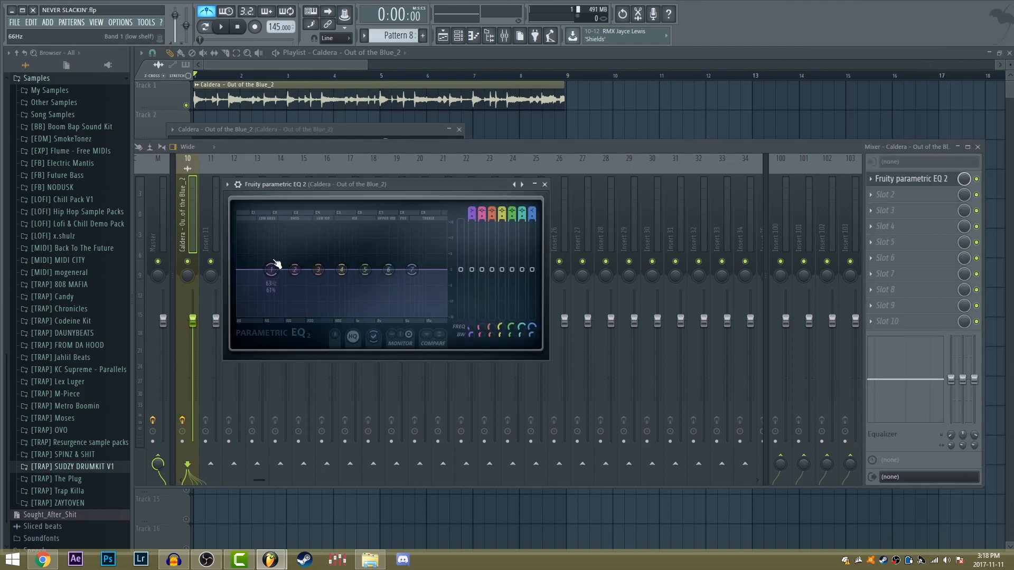
left_click_drag(276, 267, 281, 286)
left_click_drag(463, 289, 521, 336)
left_click_drag(693, 258, 659, 339)
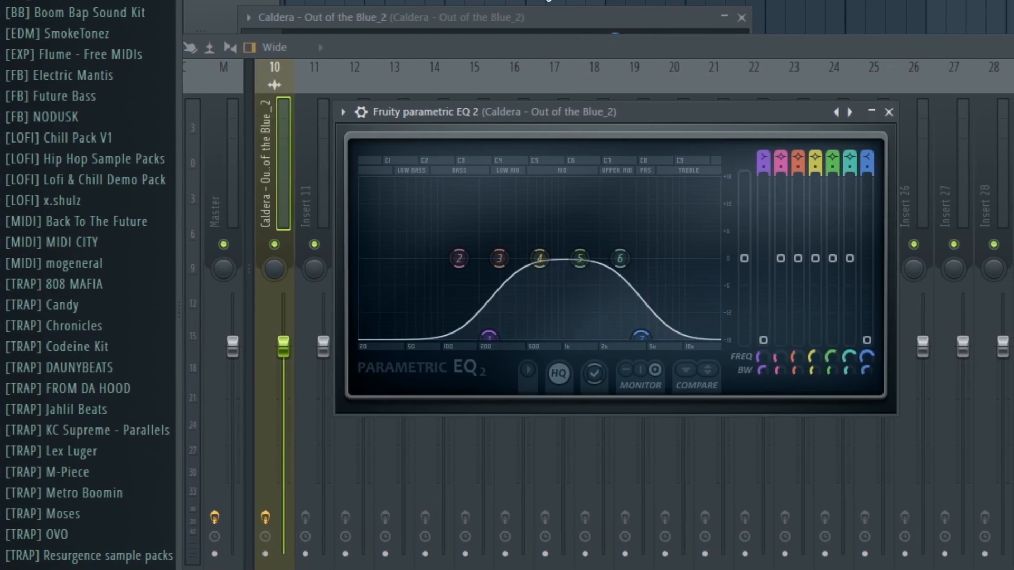
key("space")
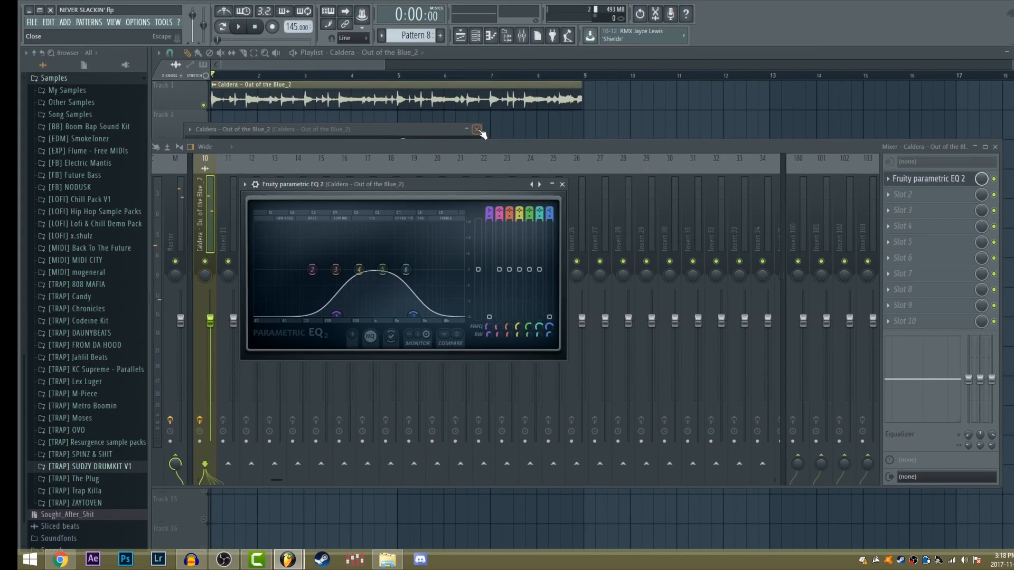
Add a second Caldera loop clip at bar 9 on Track 1 and a Pattern 8 clip beneath it on Track 2
left_click(442, 11)
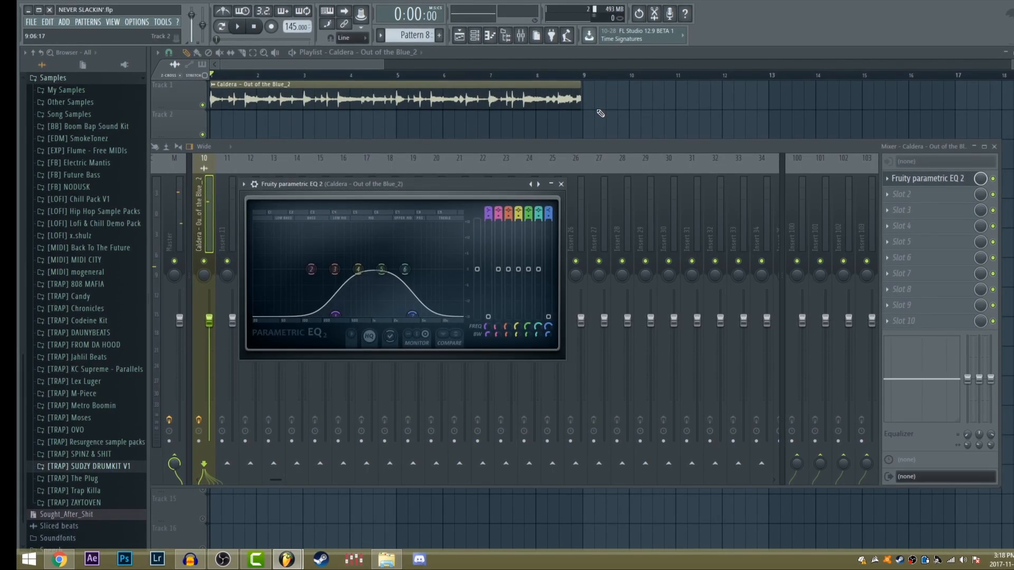
left_click(474, 35)
scroll(398, 171, "down", 2)
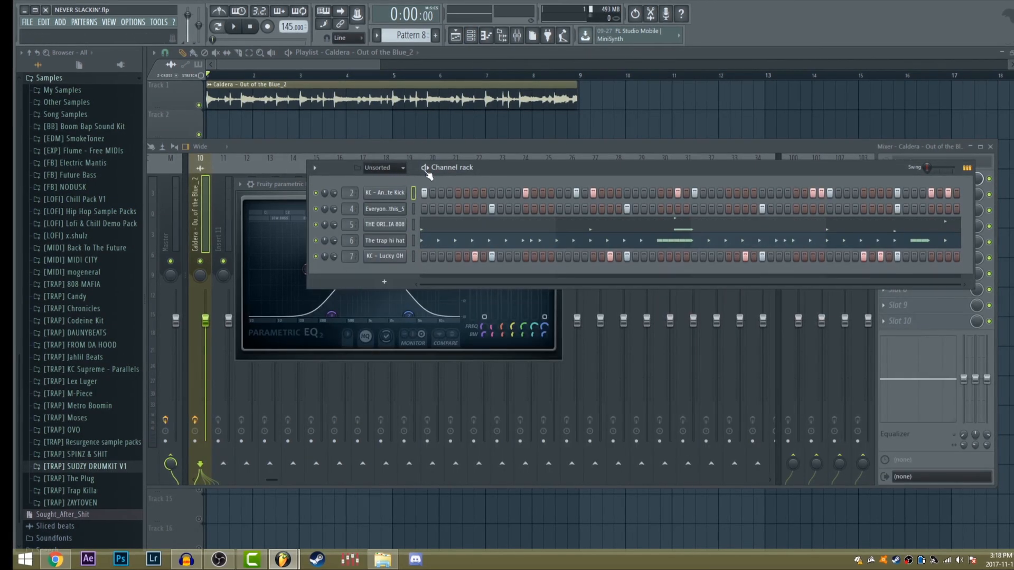
left_click(421, 36)
left_click_drag(480, 128, 624, 128)
left_click(555, 96)
left_click(582, 99)
Play the arrangement from the middle of bar 7 and add another Pattern 8 clip at bar 13 on Track 2
left_click(508, 76)
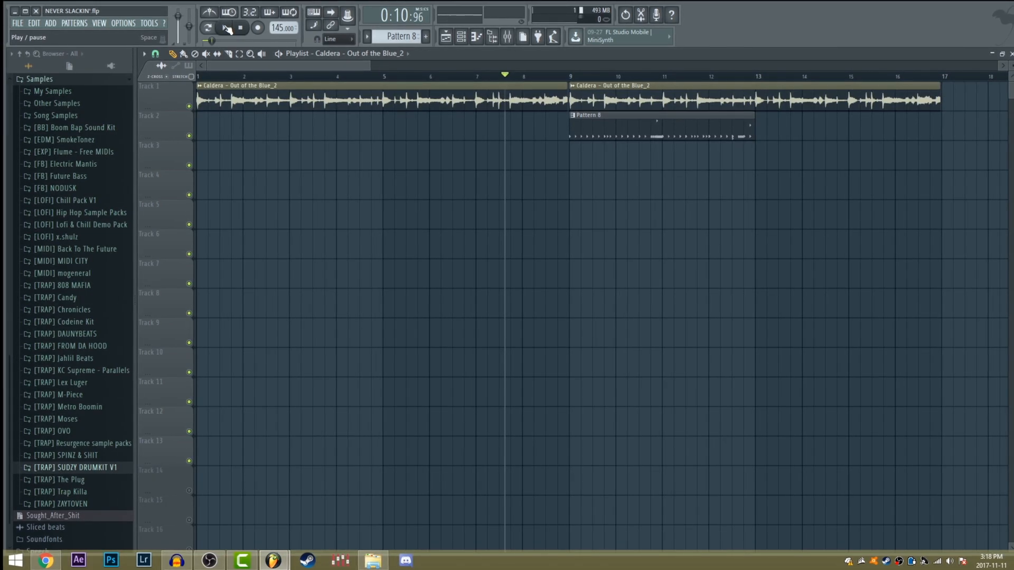
left_click(224, 28)
left_click(774, 132)
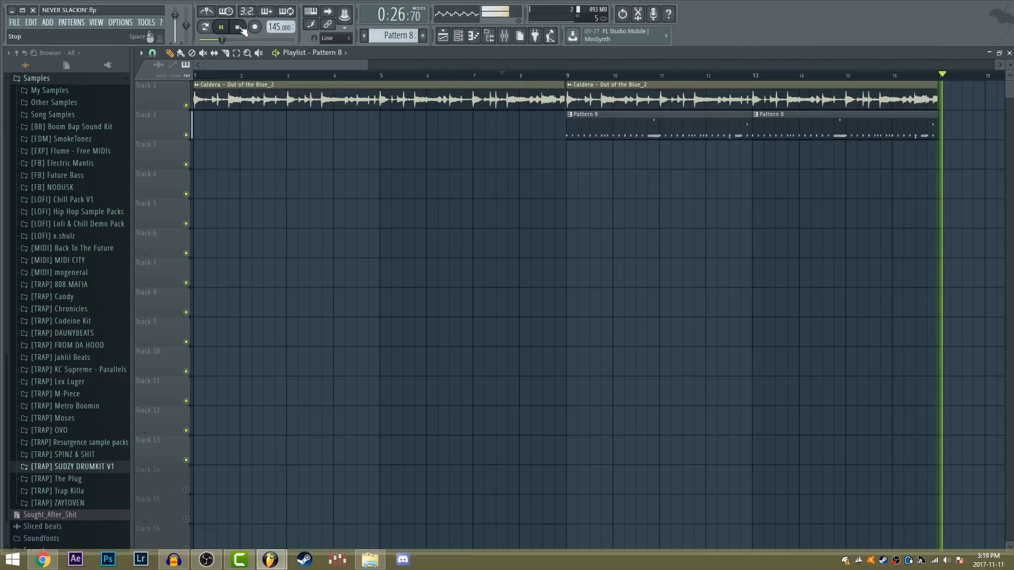
left_click(239, 27)
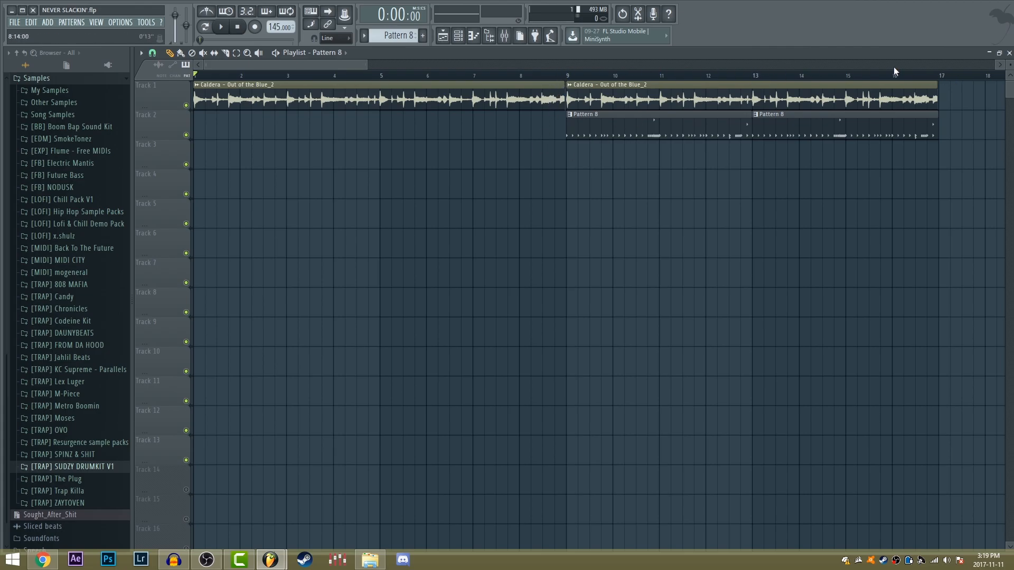
Stretch the second Caldera loop clip to exactly 8 bars, ending at bar 17
scroll(890, 71, "up", 8)
left_click(436, 88)
left_click(189, 77)
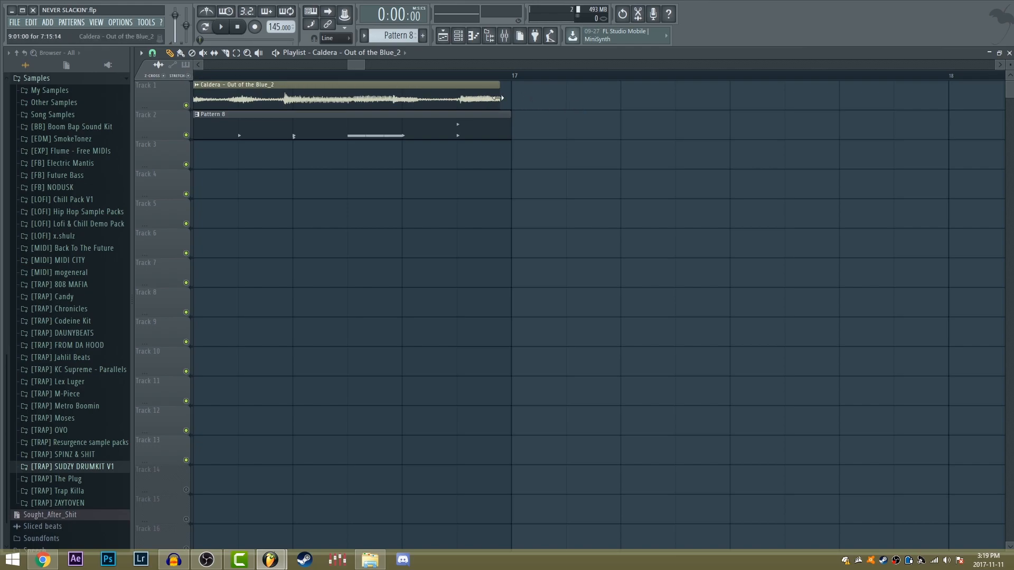
left_click_drag(498, 98, 509, 98)
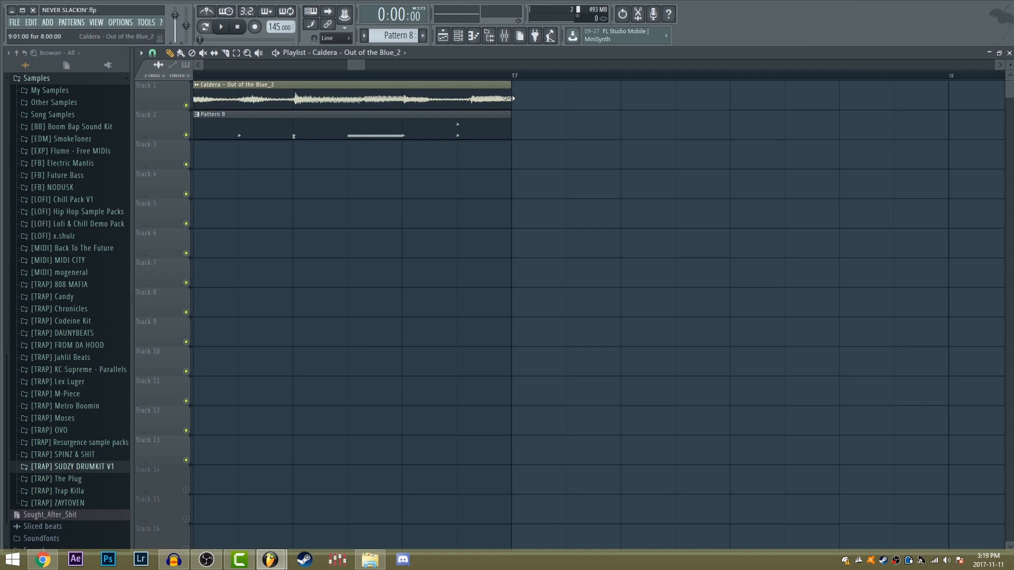
Add the Project Pat intro vocal sample at bar 1 on Track 3 and stretch it to end at bar 9
scroll(526, 90, "down", 5)
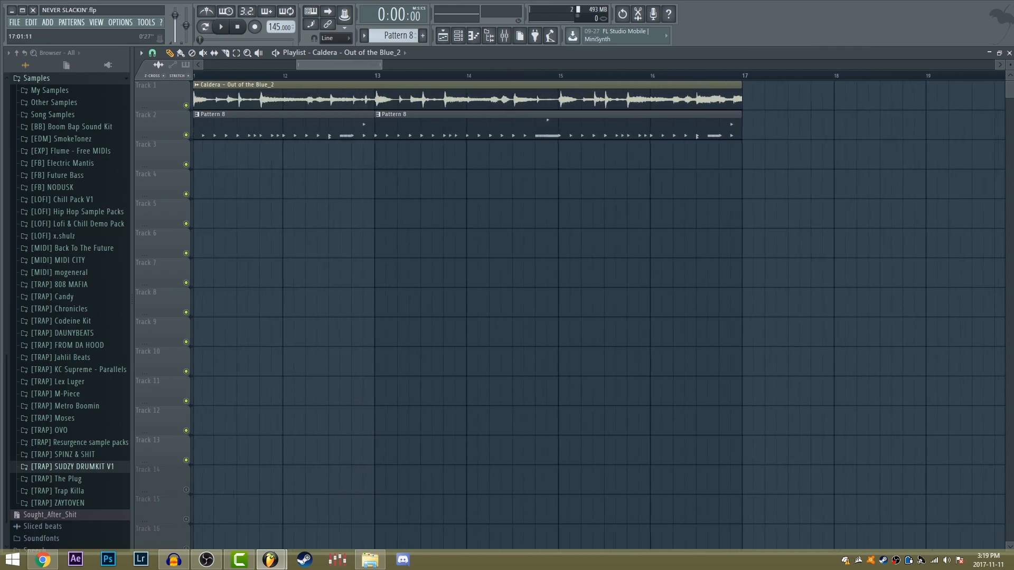
scroll(629, 95, "up", 6)
scroll(613, 95, "down", 5)
scroll(590, 304, "down", 6)
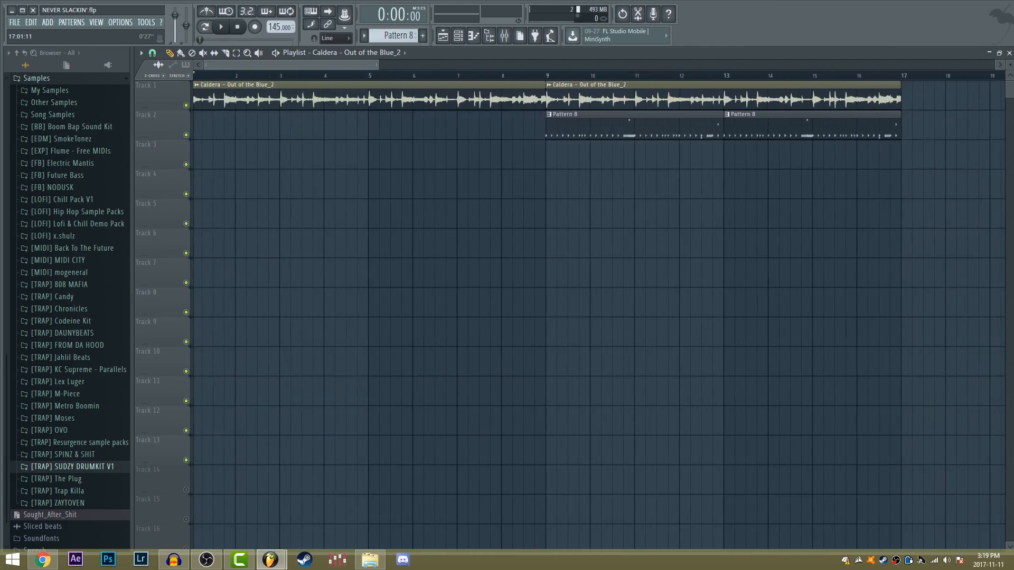
left_click(1013, 565)
left_click_drag(527, 72, 65, 357)
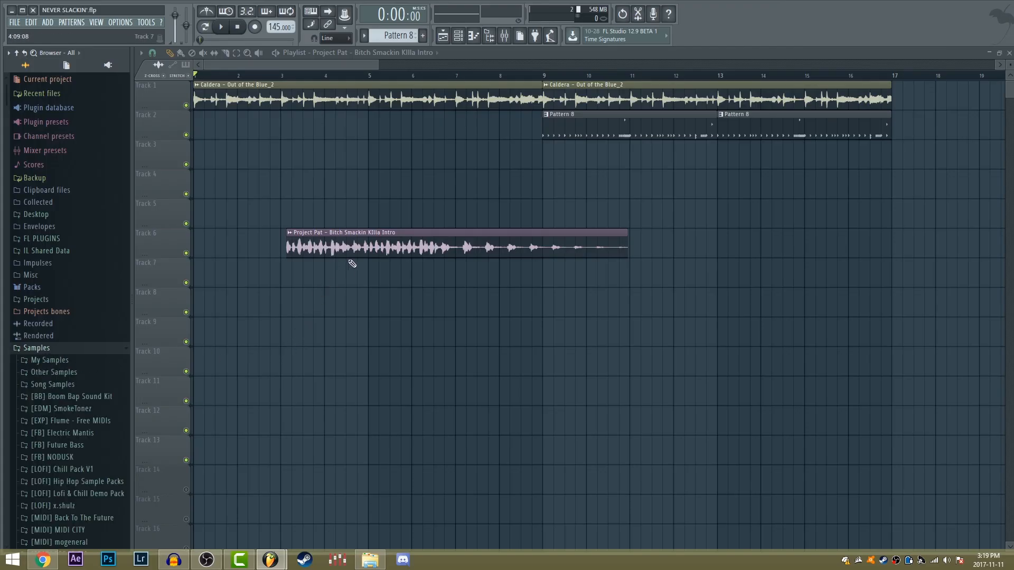
left_click_drag(306, 243, 214, 154)
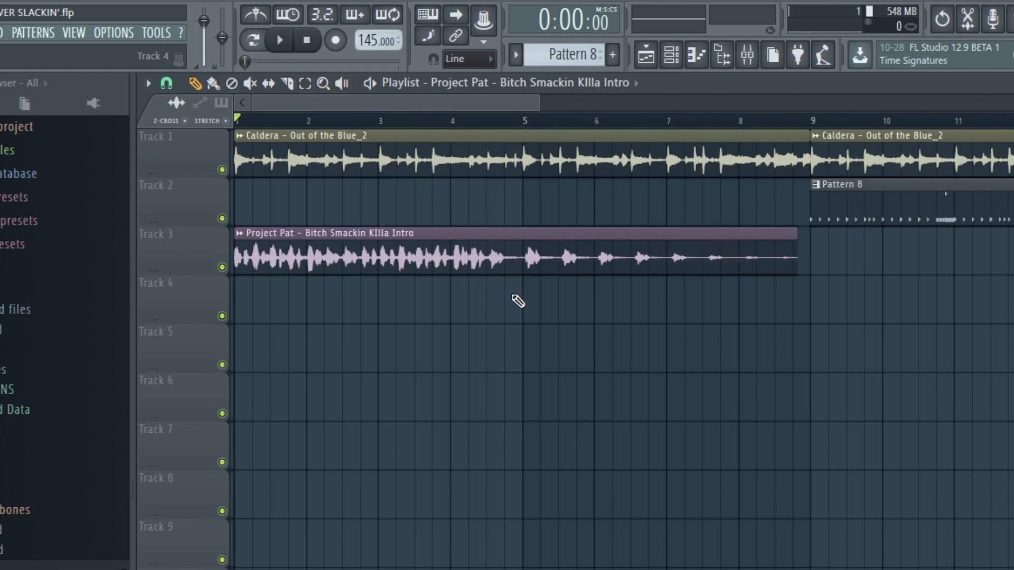
left_click_drag(795, 260, 808, 266)
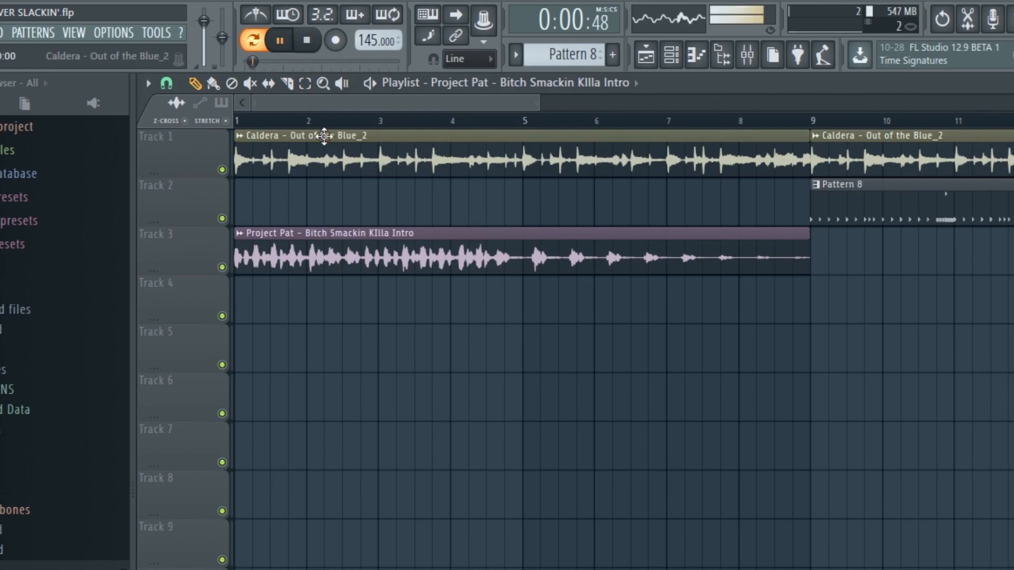
Play the arrangement from bar 1 to hear the Project Pat vocal over the Caldera loop
left_click(280, 40)
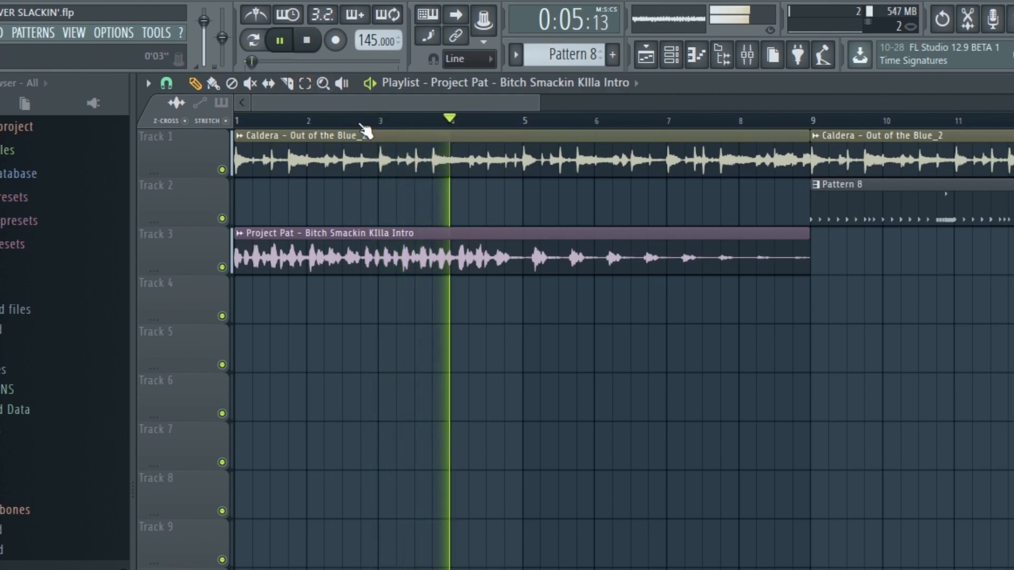
left_click(306, 40)
left_click_drag(371, 122, 197, 144)
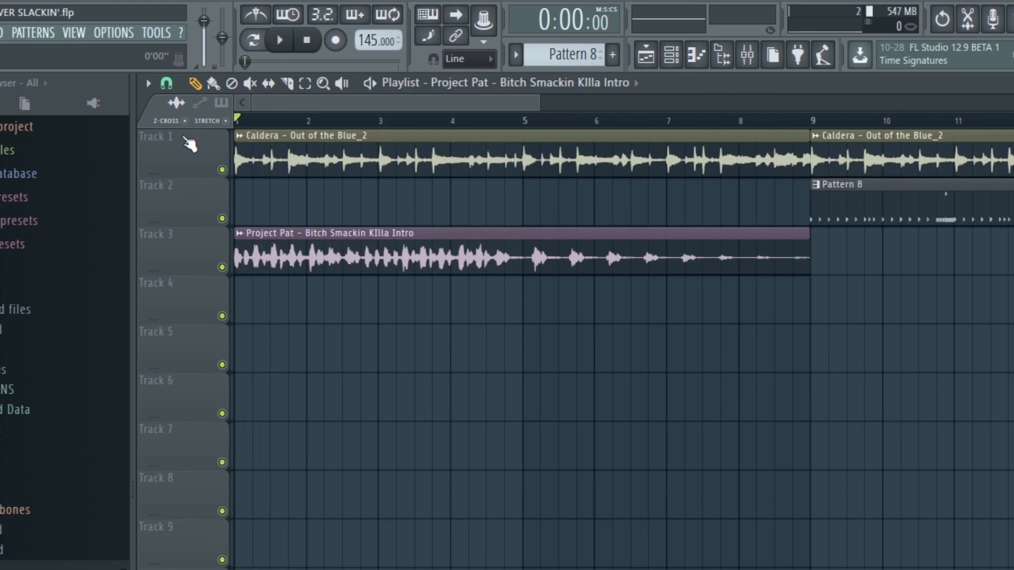
left_click(282, 41)
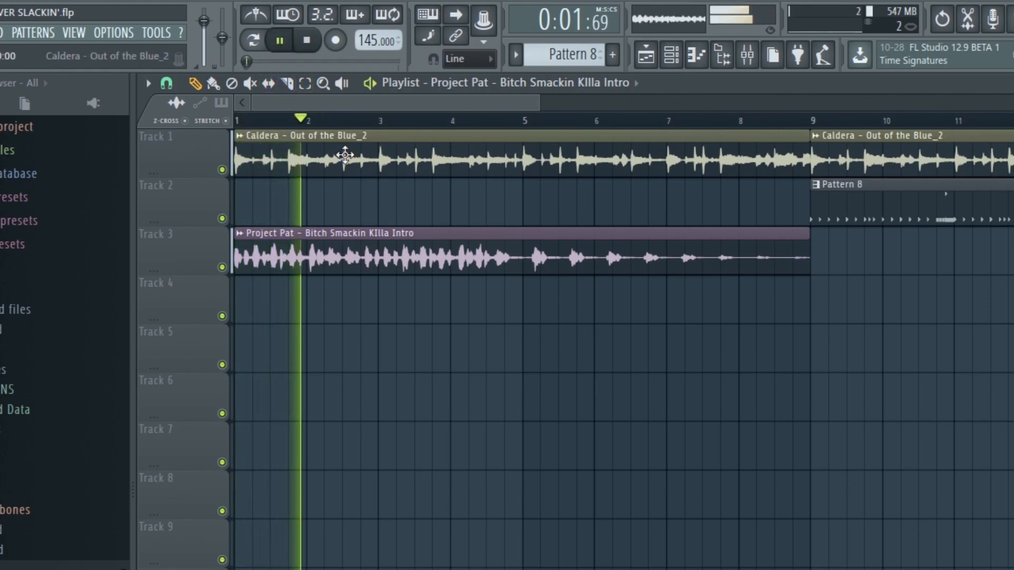
left_click(307, 40)
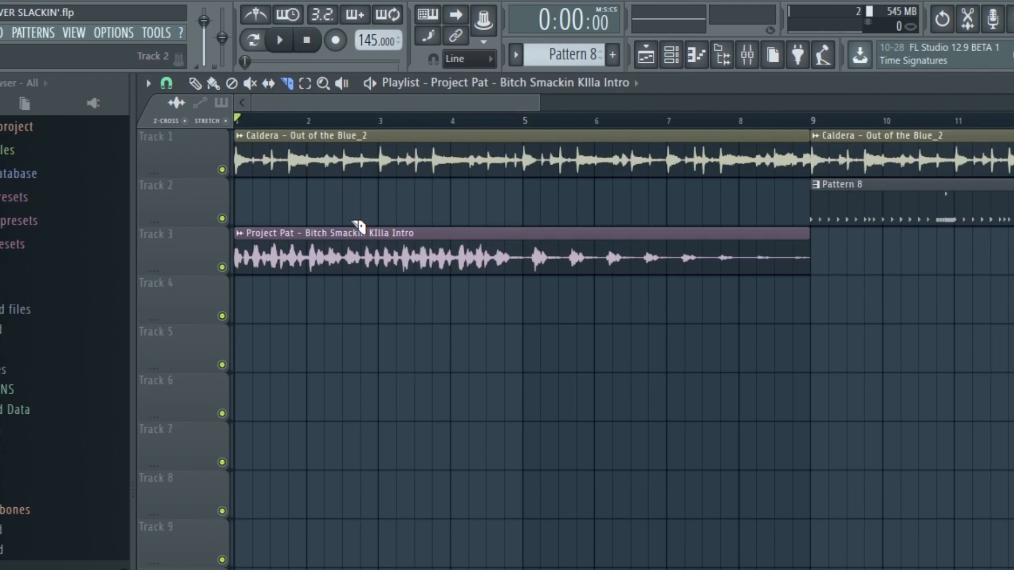
Cut the section between beats 3 and 4 of bar 2 out of the Project Pat clip and play the result
left_click(348, 237)
left_click_drag(361, 296, 361, 297)
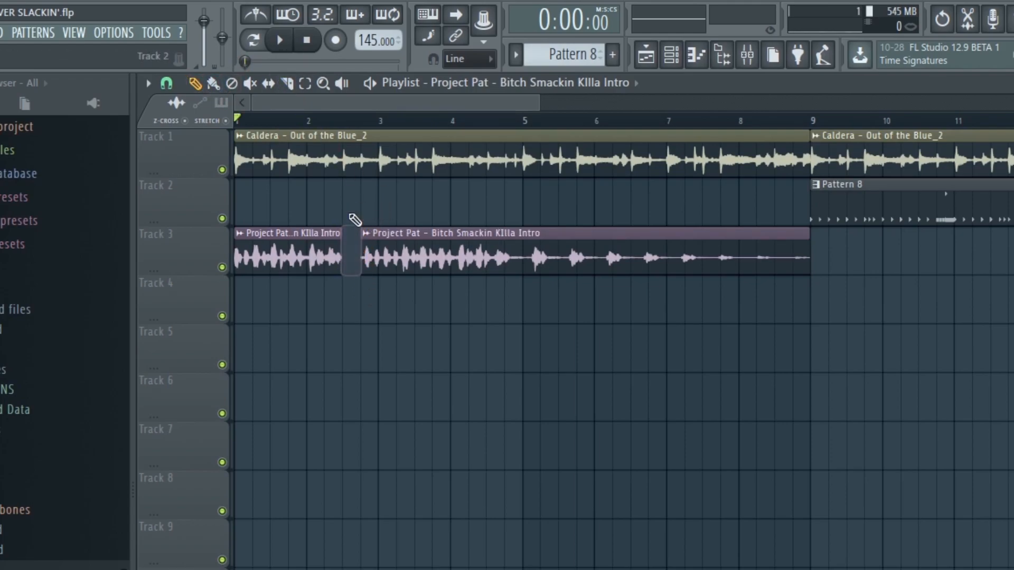
left_click(281, 41)
left_click_drag(404, 258, 422, 252)
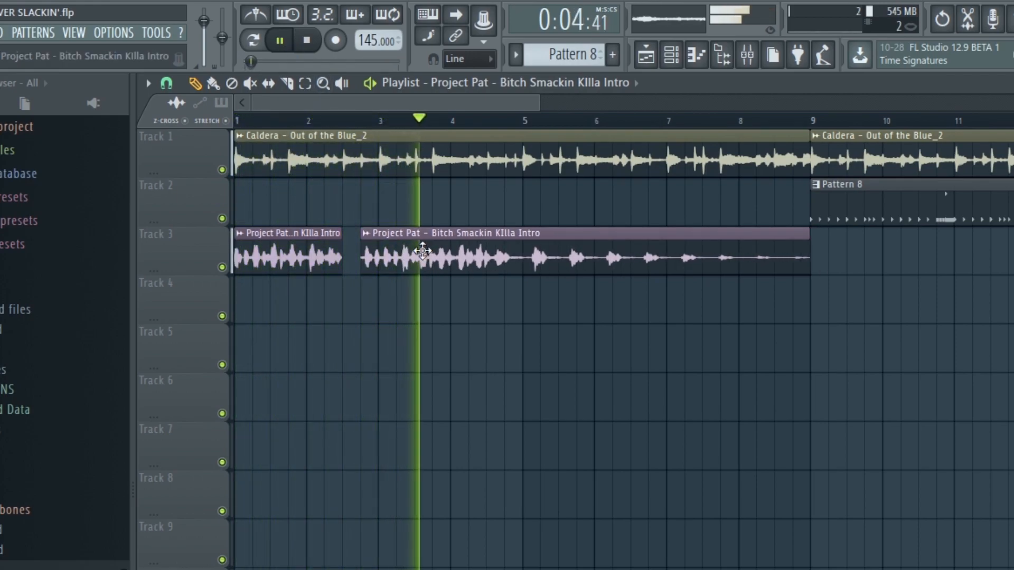
left_click(306, 39)
Try shifting the second Project Pat piece slightly later and play it from beat 4 of bar 2
scroll(469, 102, "up", 8)
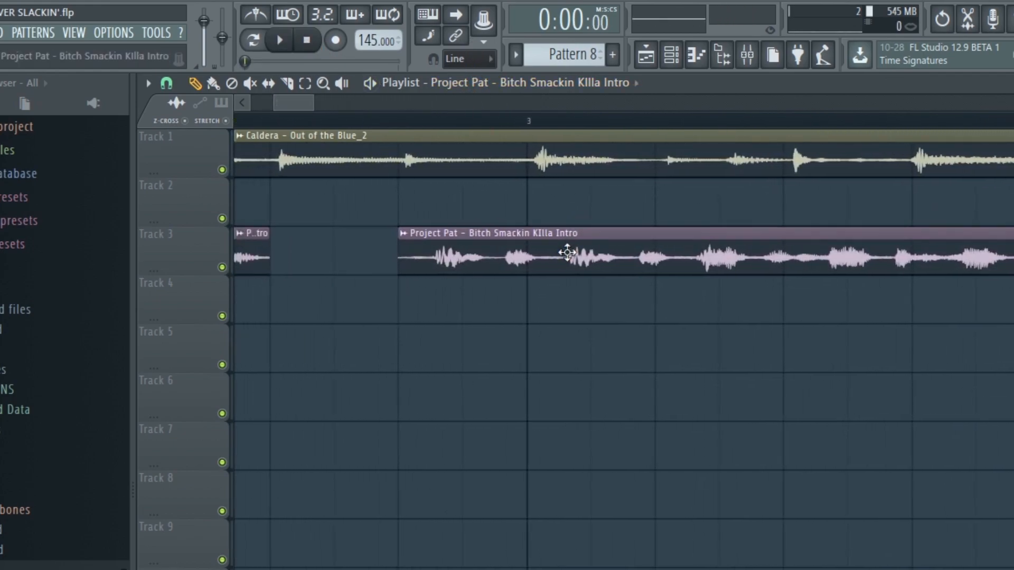
left_click_drag(568, 256, 588, 263)
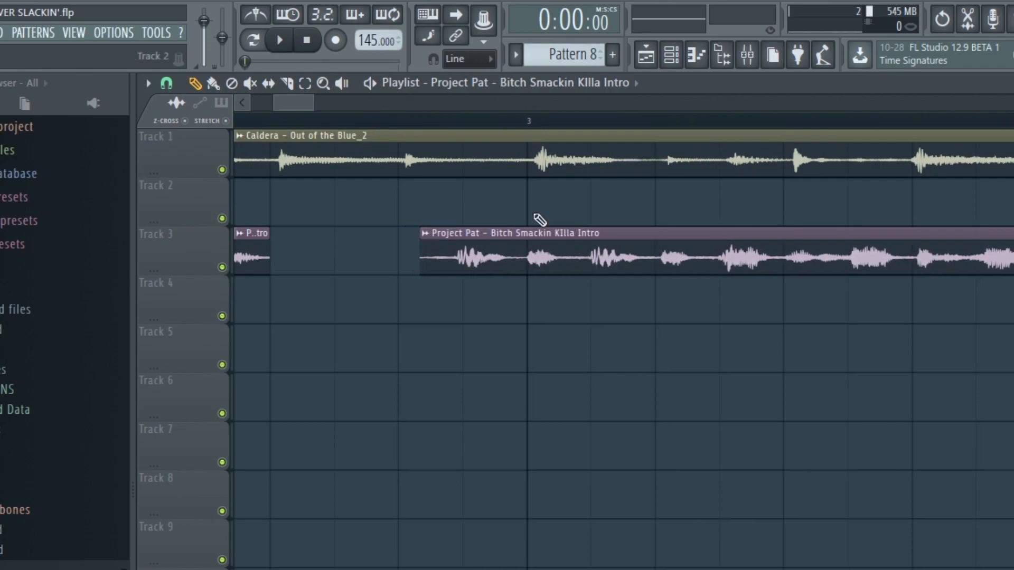
left_click(280, 41)
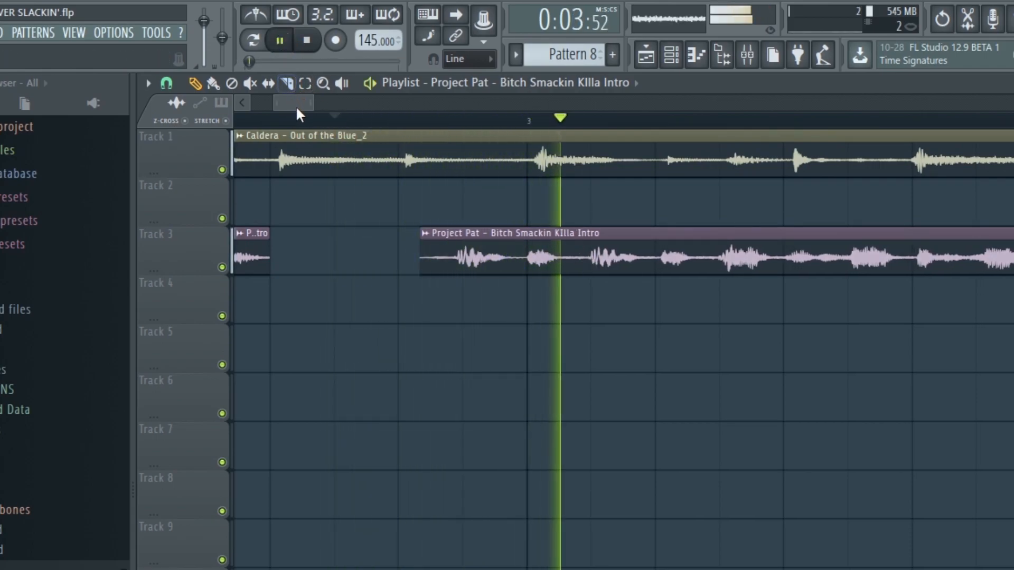
left_click(437, 122)
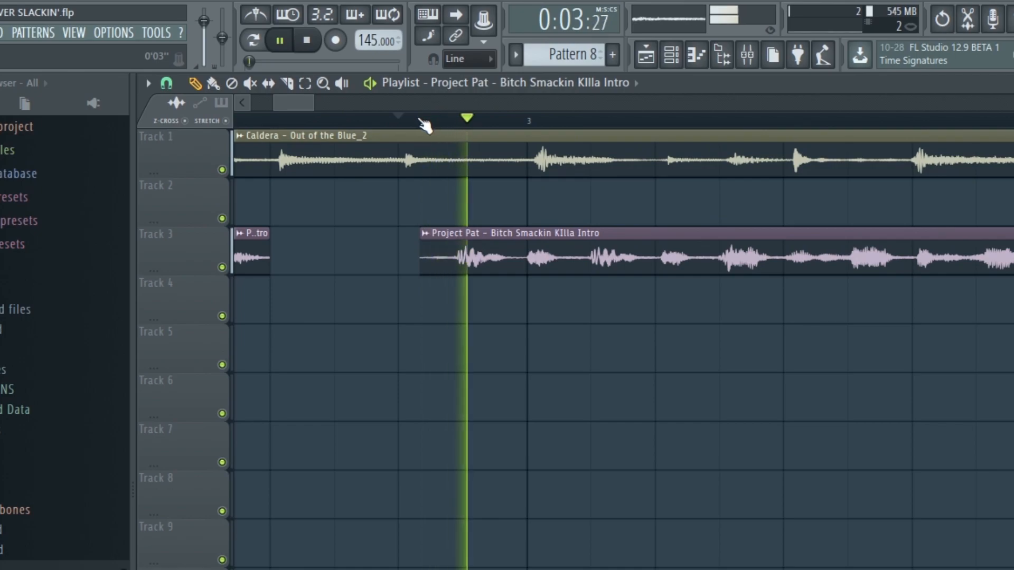
left_click(307, 40)
Move the second Project Pat piece earlier so it begins about a third of a beat before beat 4 of bar 2, and audition it
left_click_drag(658, 266, 627, 267)
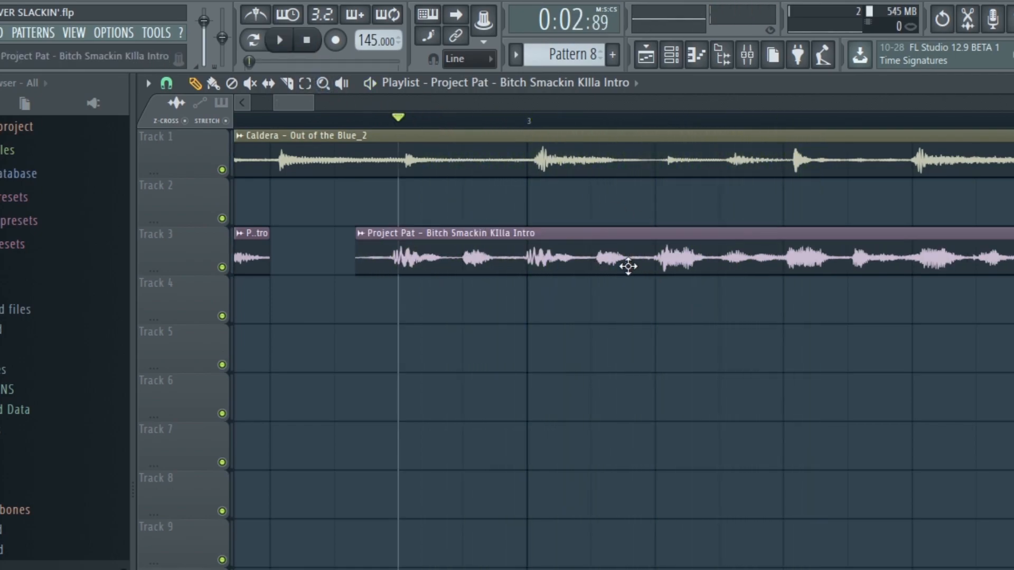
left_click(281, 41)
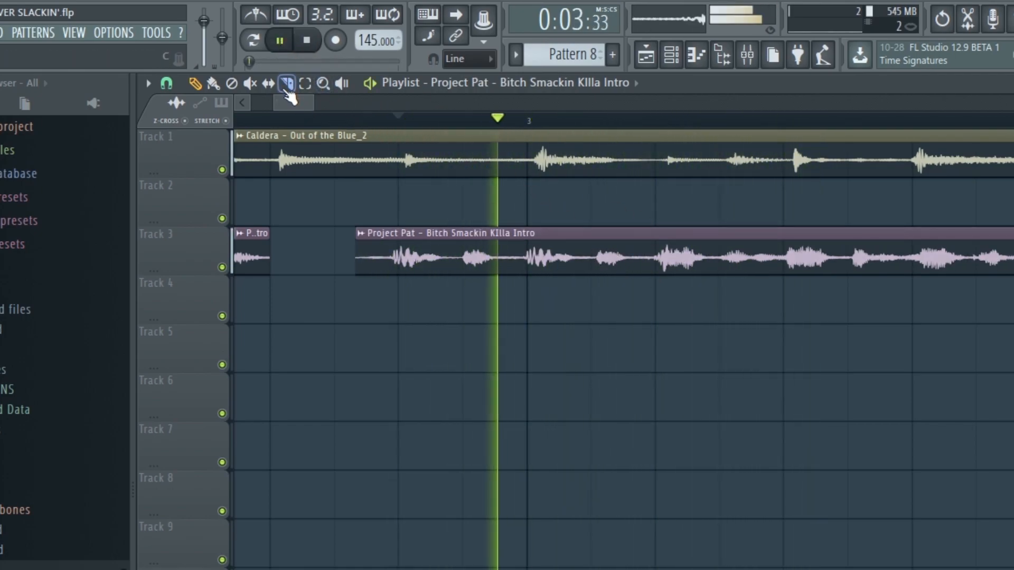
scroll(665, 349, "down", 3)
scroll(443, 109, "down", 3)
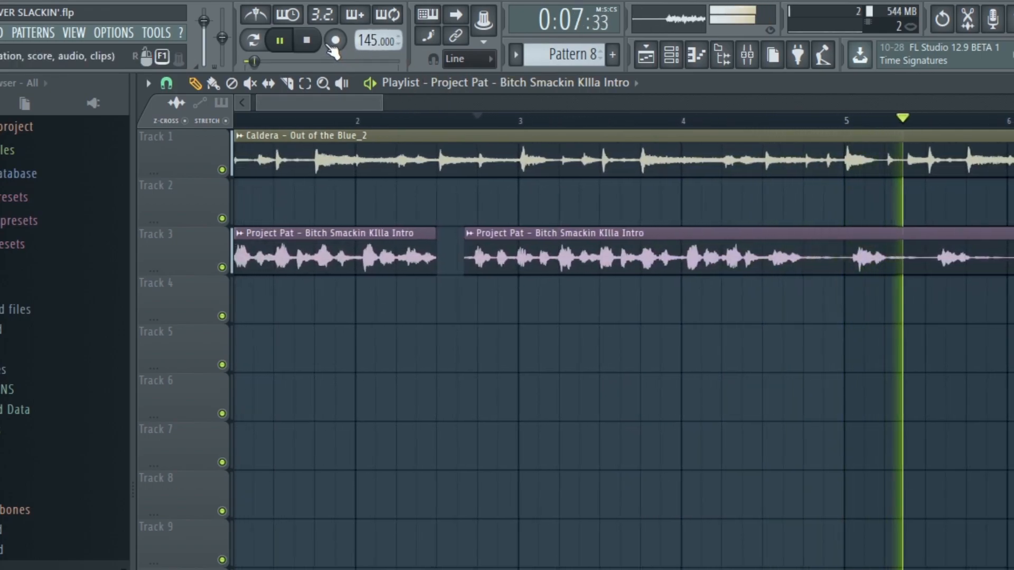
left_click(307, 41)
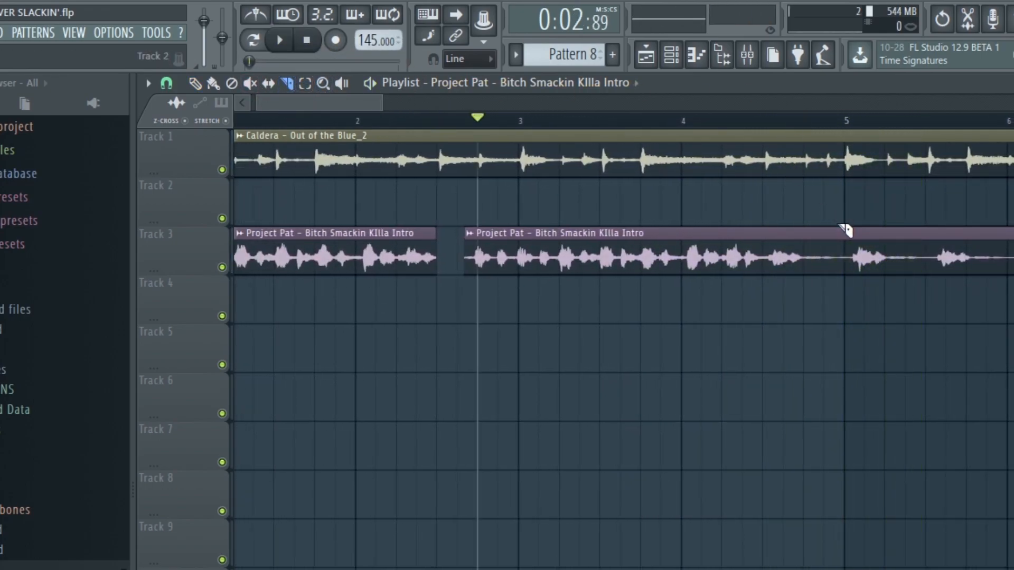
Slice off and delete the Project Pat tail after bar 5, and duplicate the two vocal pieces from bar 5 on Track 3
right_click(923, 245)
scroll(708, 340, "down", 2)
left_click_drag(708, 340, 811, 252)
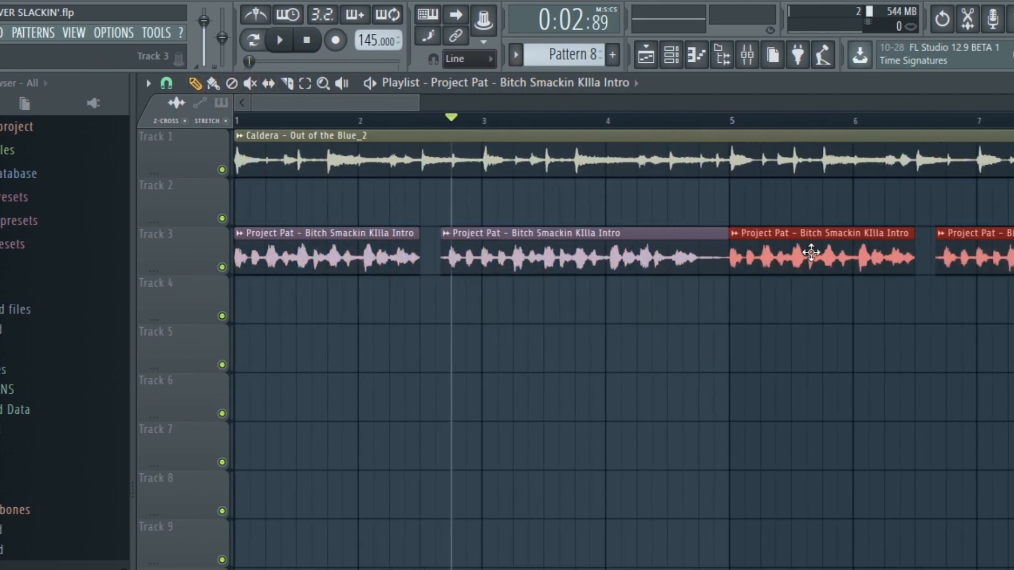
Play the arrangement and duplicate the four Project Pat pieces on Track 3 so the copies span bars 9 to 17
left_click(286, 38)
left_click(903, 367)
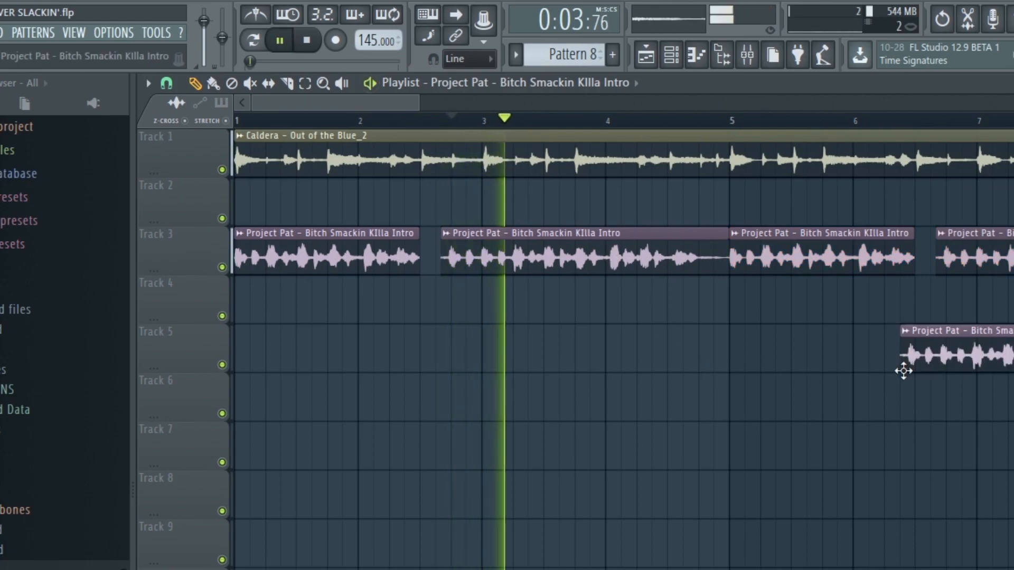
right_click(904, 366)
left_click_drag(930, 316, 1013, 248)
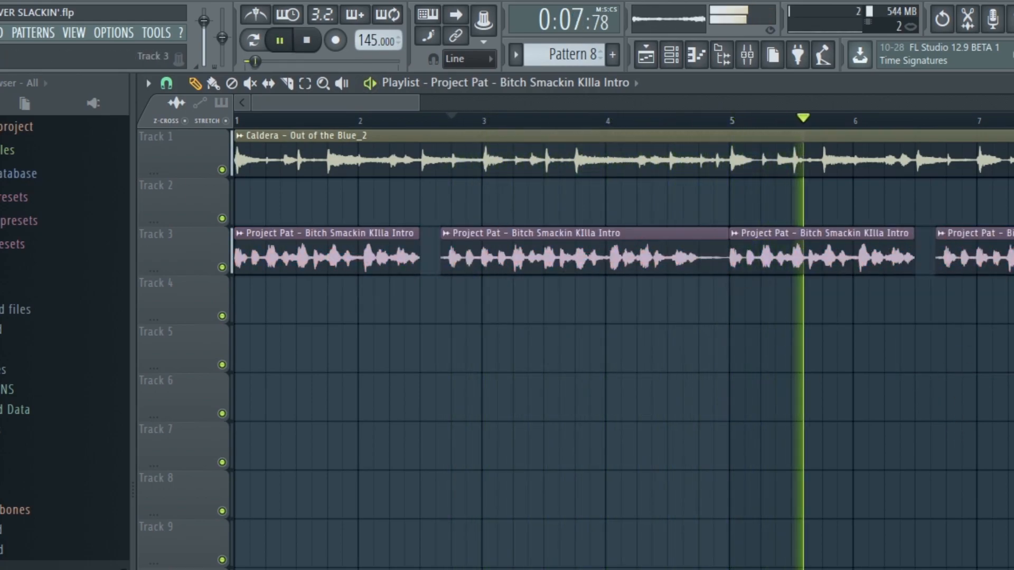
scroll(1004, 253, "down", 1)
scroll(623, 348, "right", 2)
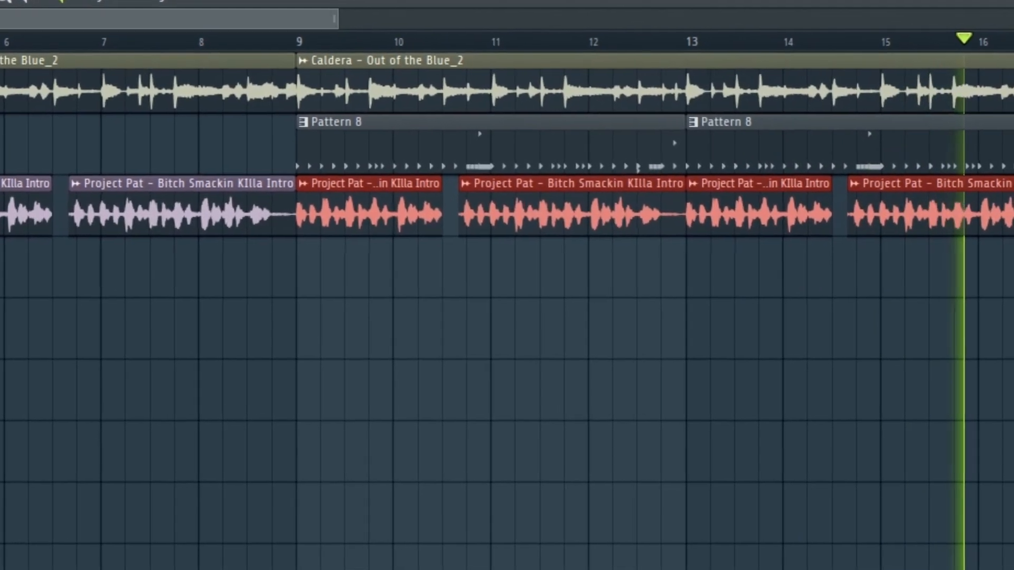
left_click(242, 27)
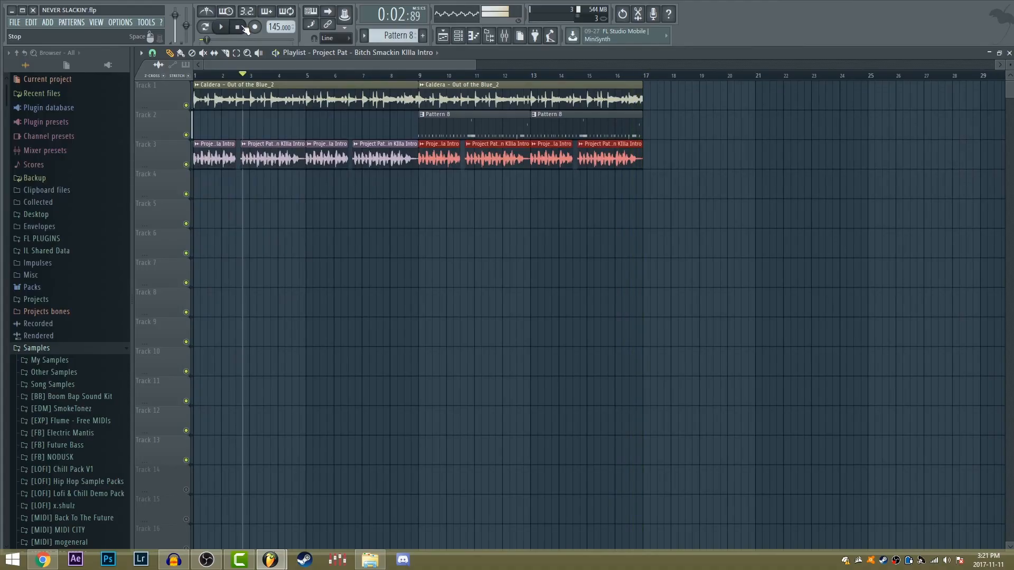
left_click(242, 27)
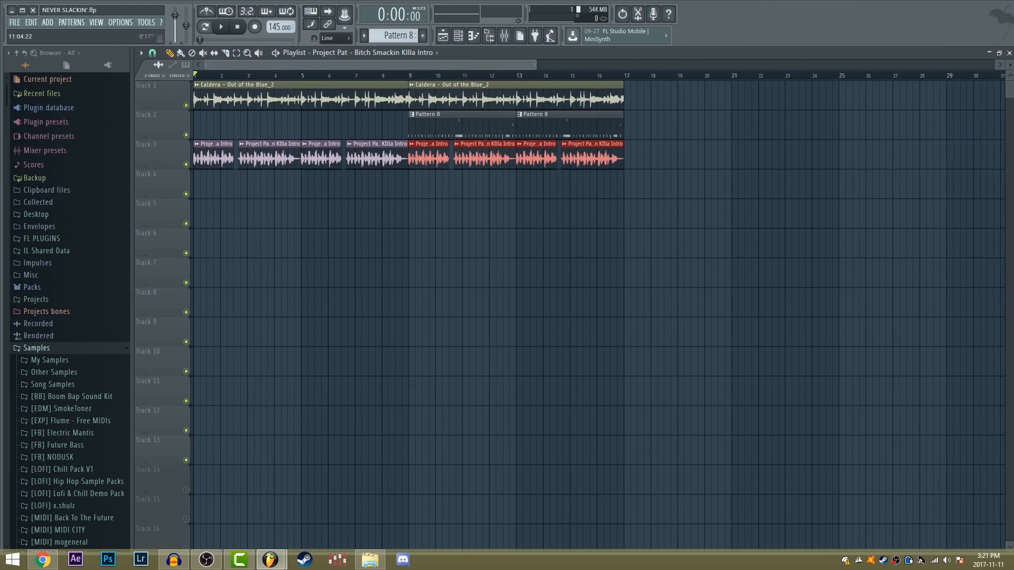
scroll(480, 67, "up", 3)
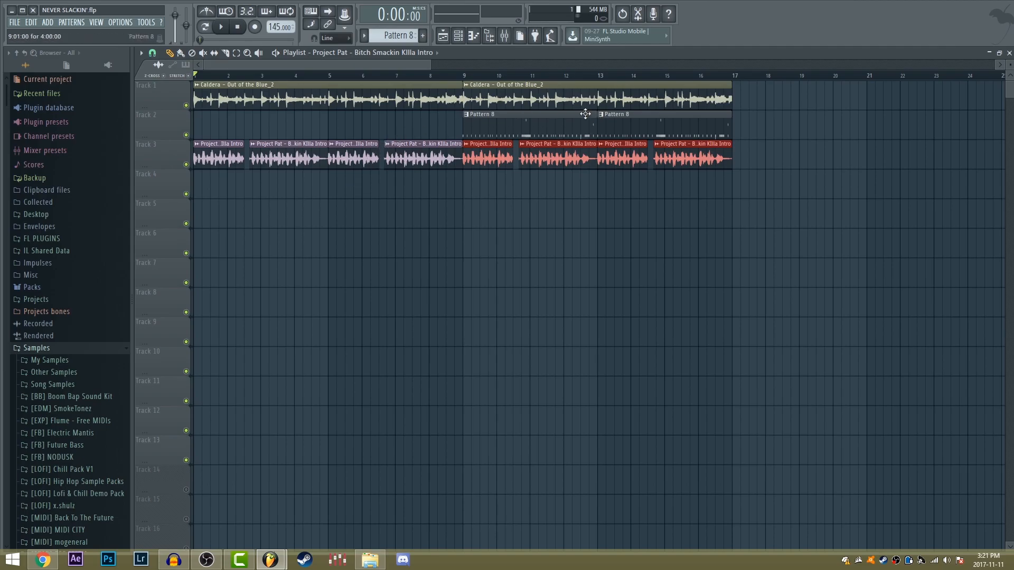
scroll(444, 67, "down", 2)
scroll(443, 68, "up", 2)
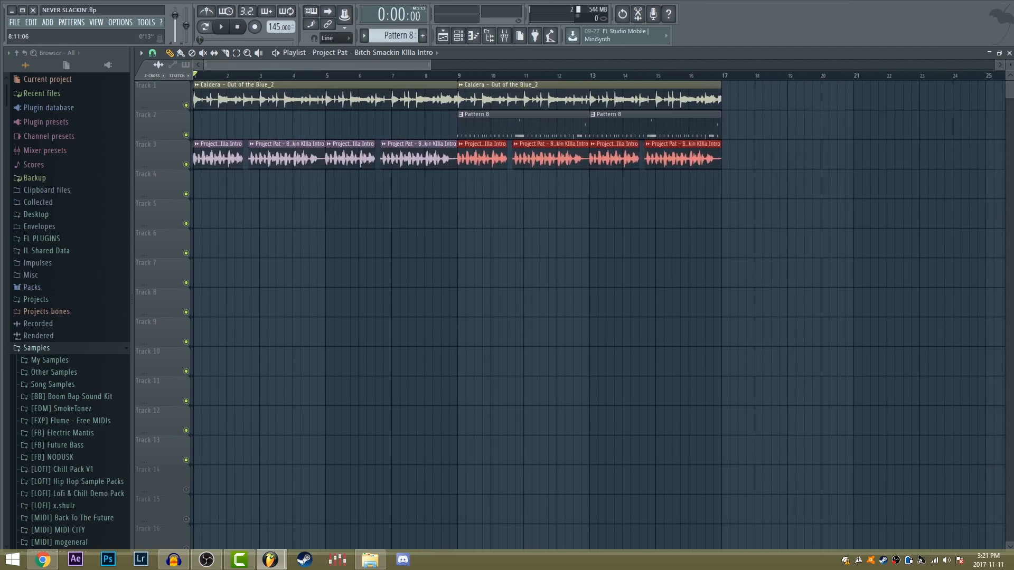
scroll(443, 68, "down", 2)
scroll(443, 67, "up", 1)
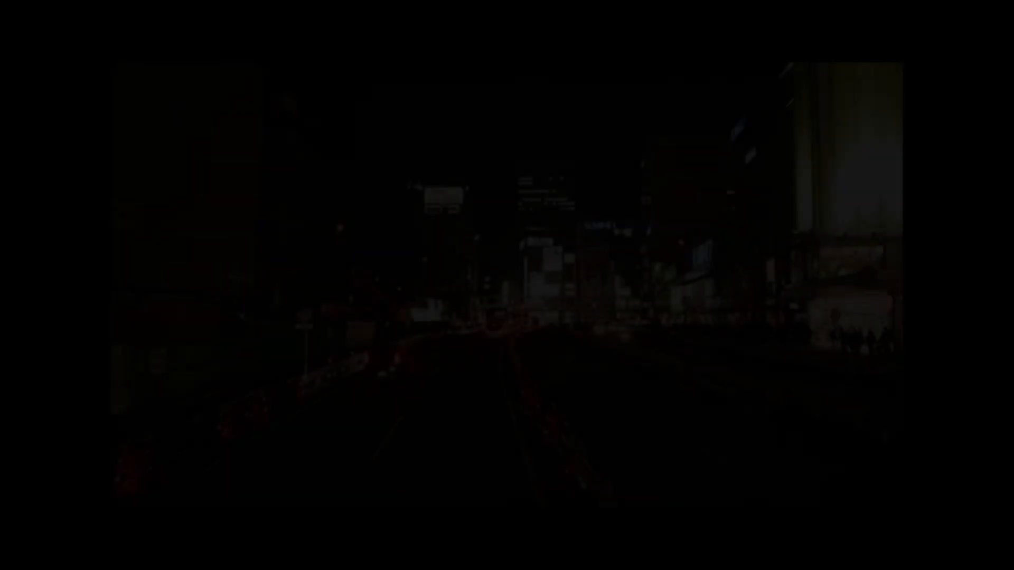